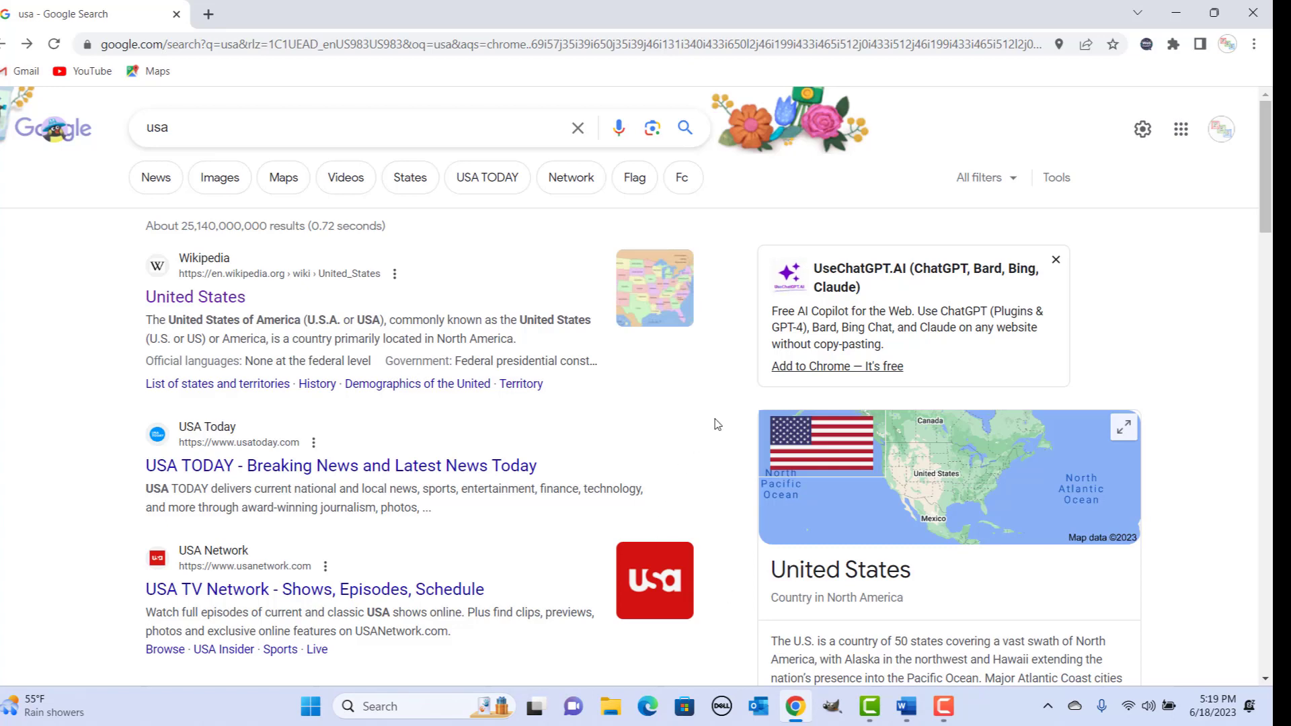
# Step: Snip the USA flag and map card with Win+Shift+S and paste it into Word
pyautogui.press('super+shift+s')
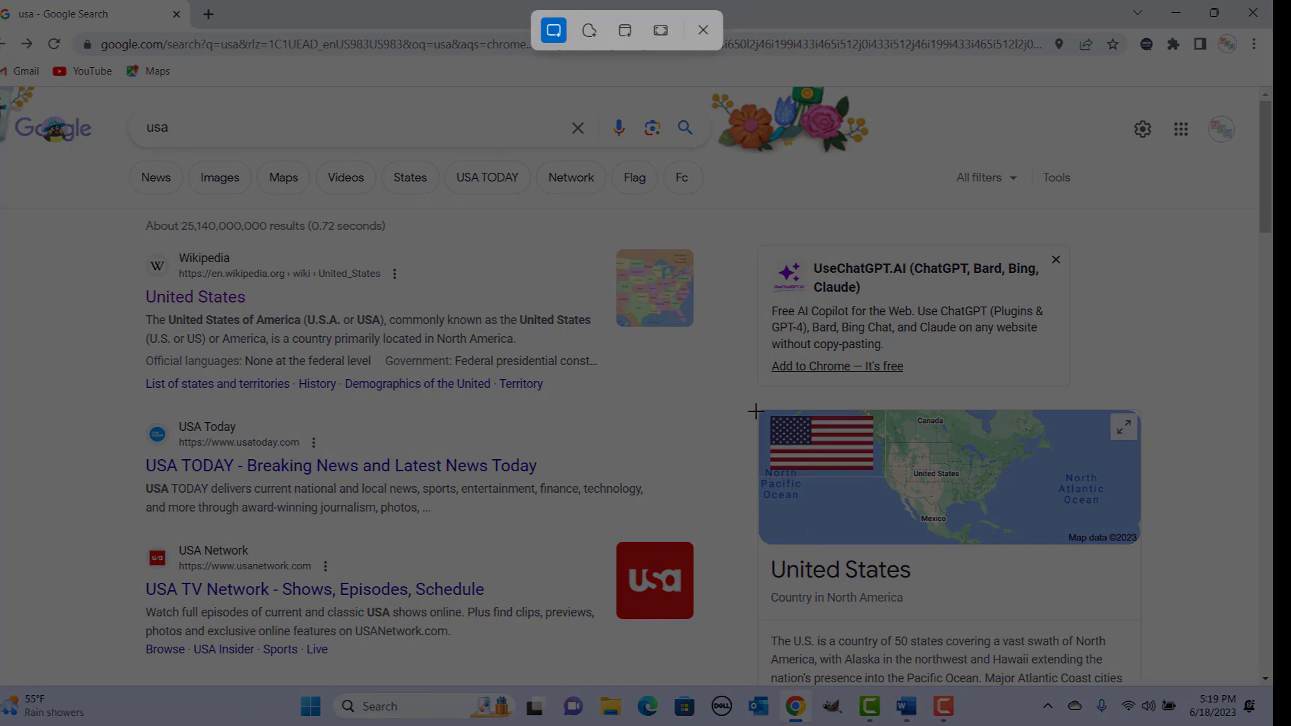
pyautogui.moveTo(756, 411); pyautogui.dragTo(1137, 549)
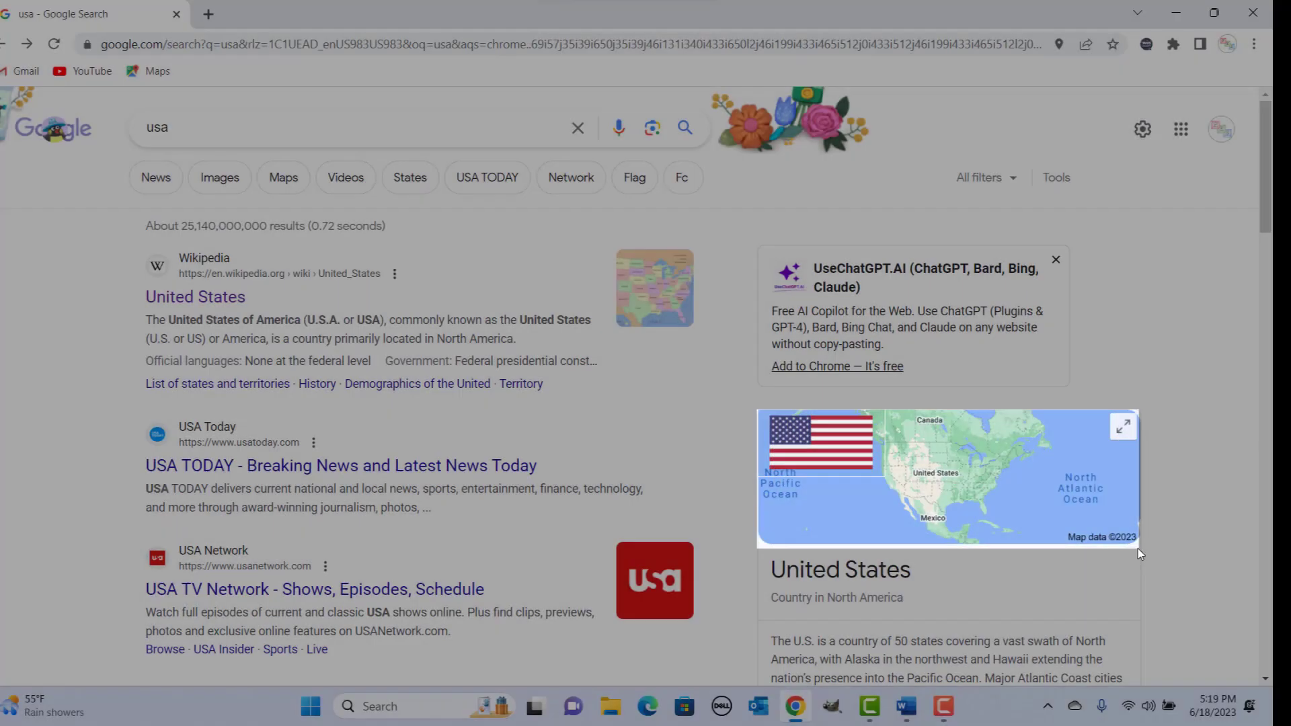
pyautogui.click(913, 717)
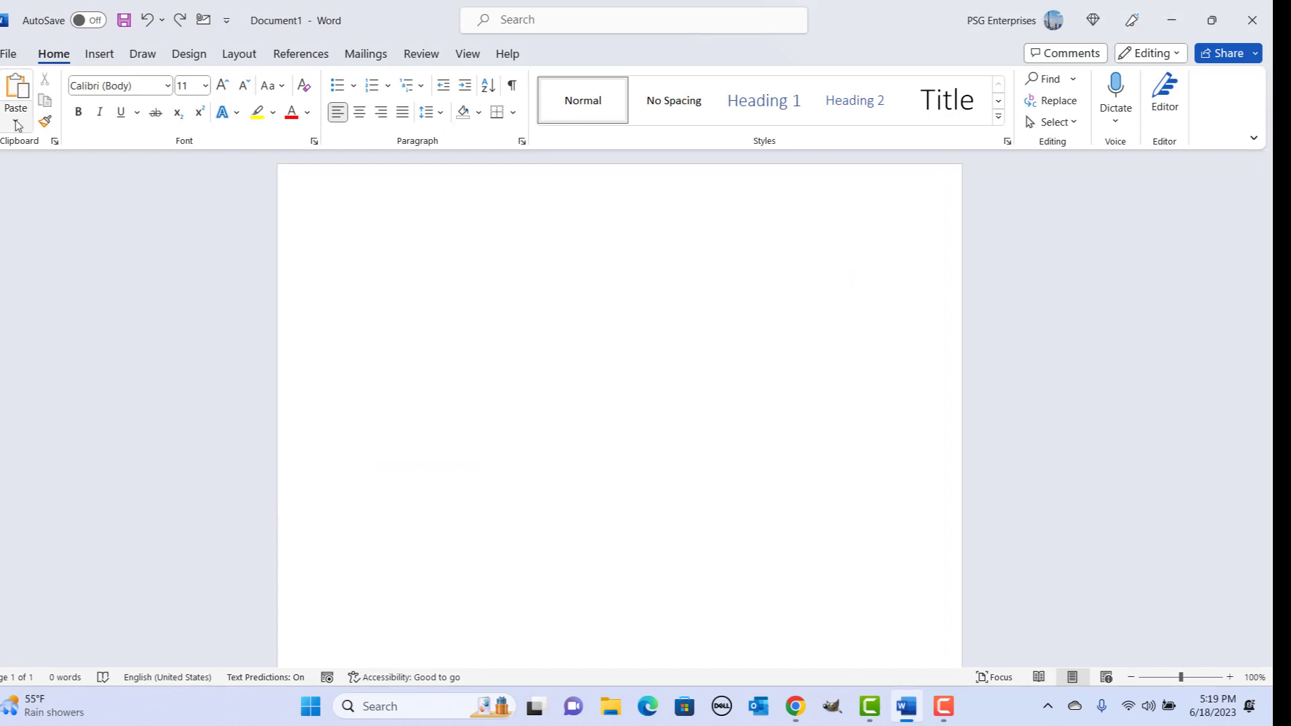
pyautogui.click(15, 121)
pyautogui.click(15, 176)
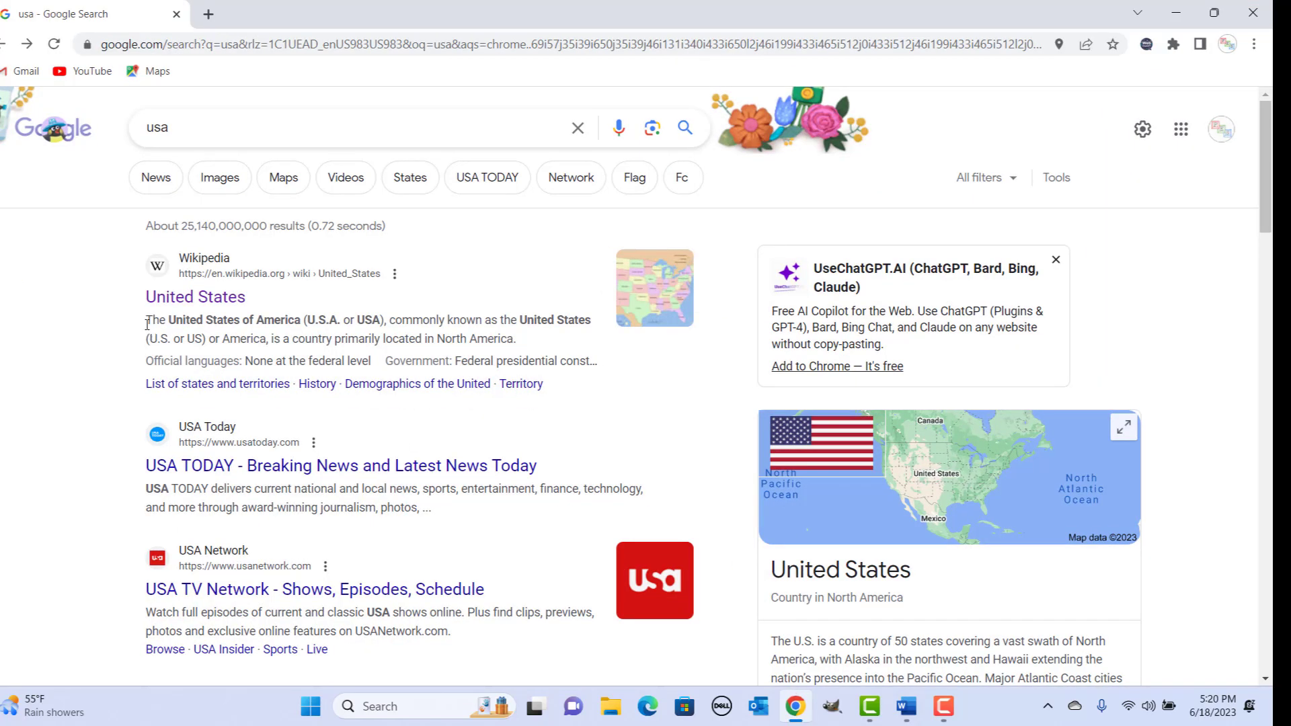
# Step: Copy the Wikipedia, USAJOBS and USA.gov snippet texts from the 'usa' search results one by one
pyautogui.moveTo(147, 324); pyautogui.dragTo(611, 367)
pyautogui.rightClick(509, 341)
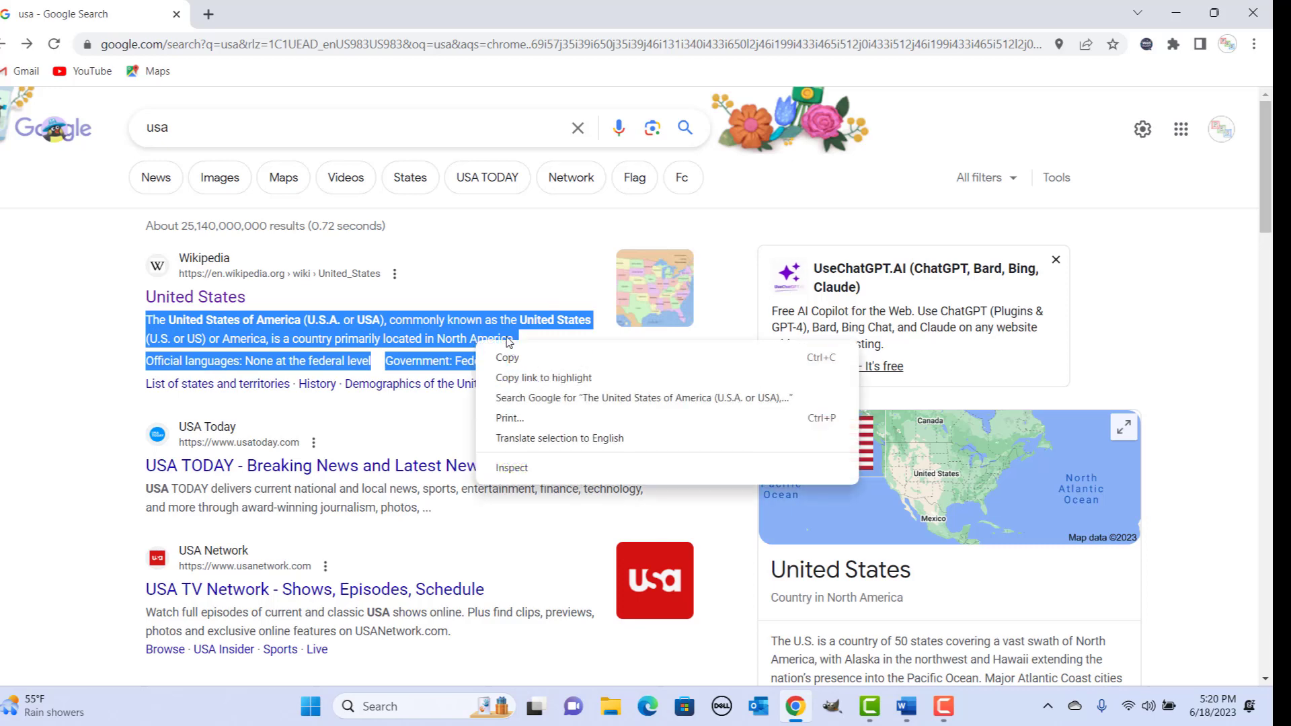
pyautogui.click(509, 357)
pyautogui.scroll(-15, 144, 442)
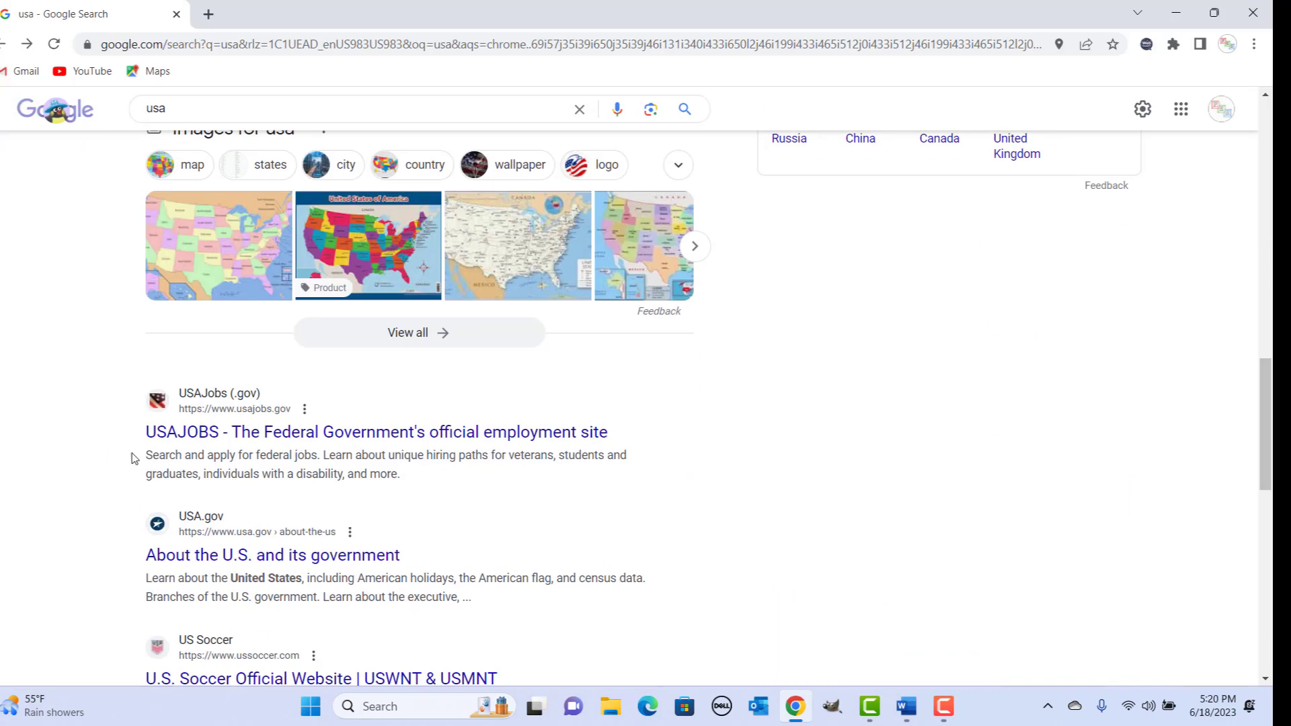
pyautogui.moveTo(147, 455); pyautogui.dragTo(418, 476)
pyautogui.rightClick(366, 471)
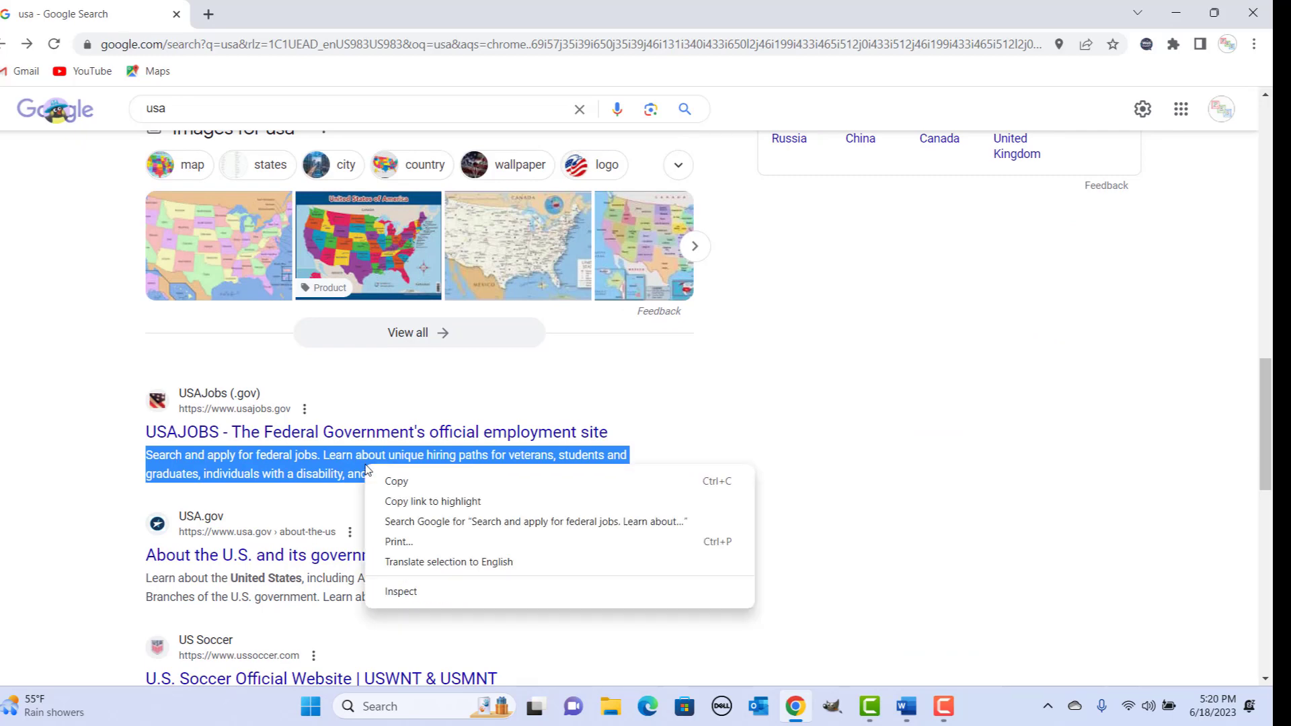
pyautogui.click(415, 482)
pyautogui.scroll(-3, 269, 470)
pyautogui.moveTo(146, 409); pyautogui.dragTo(472, 429)
pyautogui.rightClick(423, 425)
pyautogui.click(463, 441)
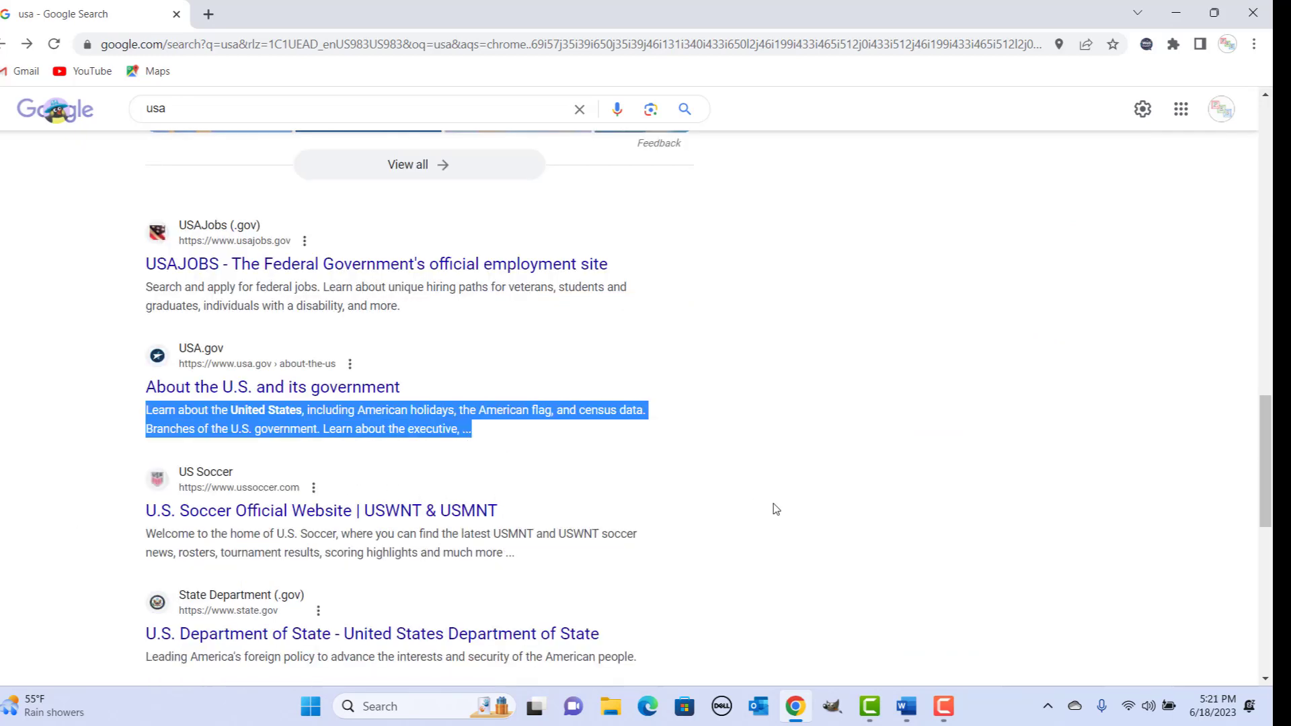
pyautogui.click(785, 513)
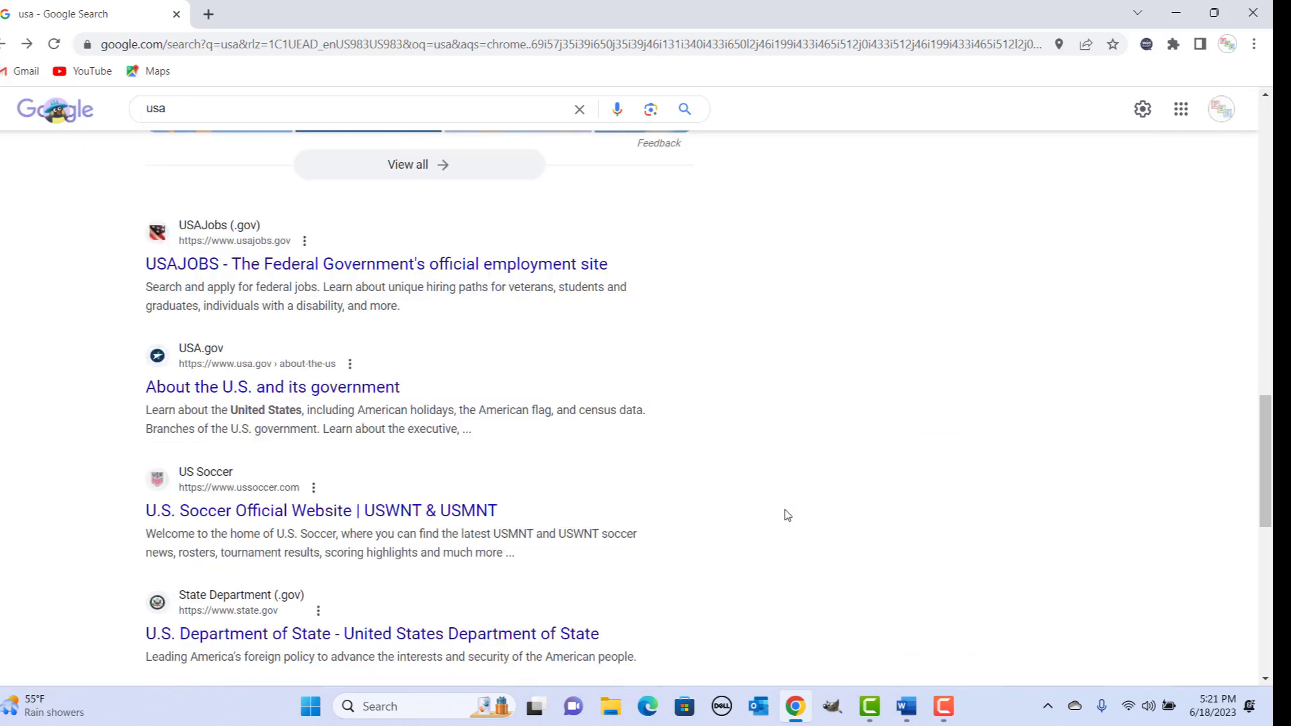
# Step: Paste the USA.gov, federal jobs and Wikipedia snippets into Word from Win+V clipboard history
pyautogui.click(906, 711)
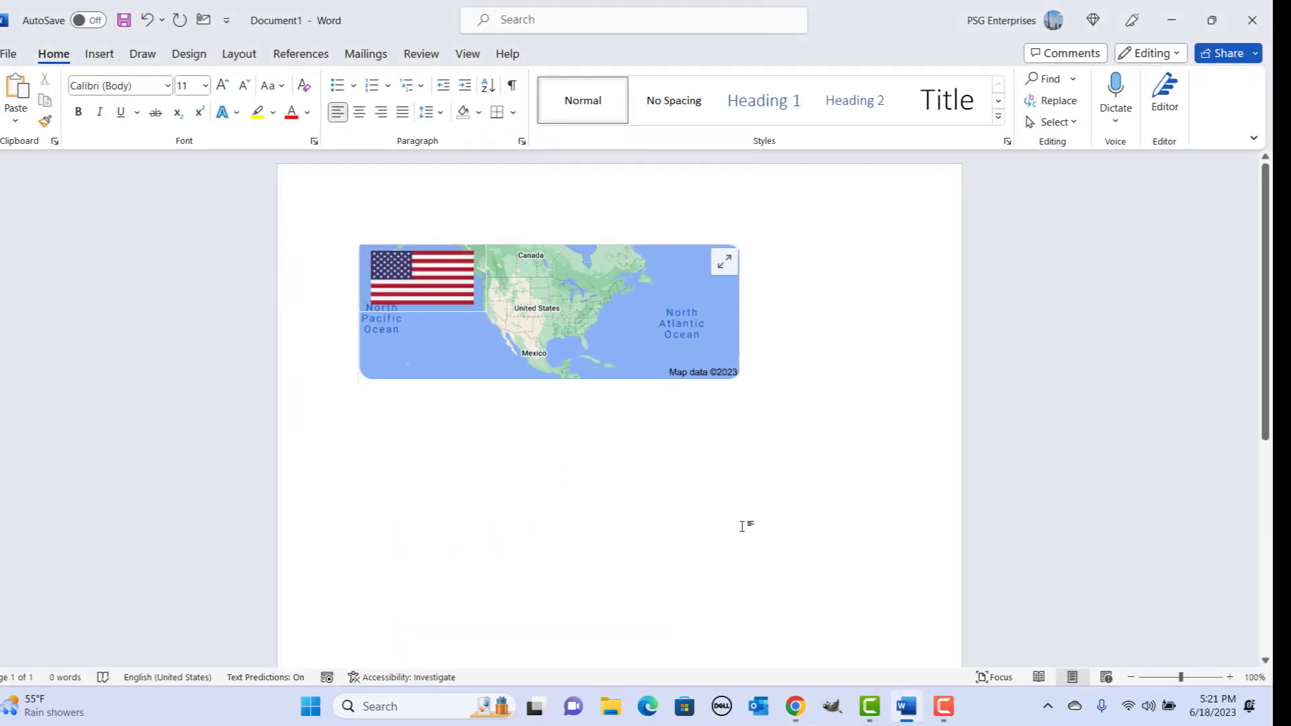
pyautogui.press('super+v')
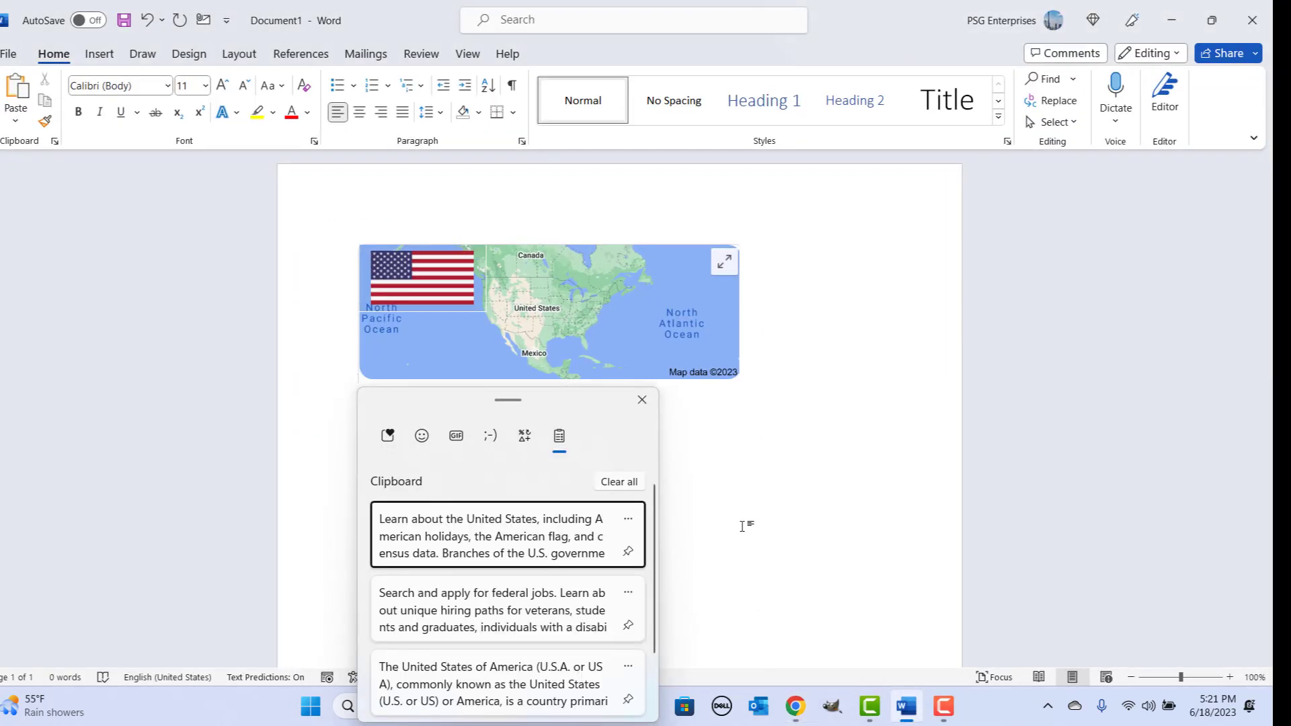
pyautogui.click(517, 545)
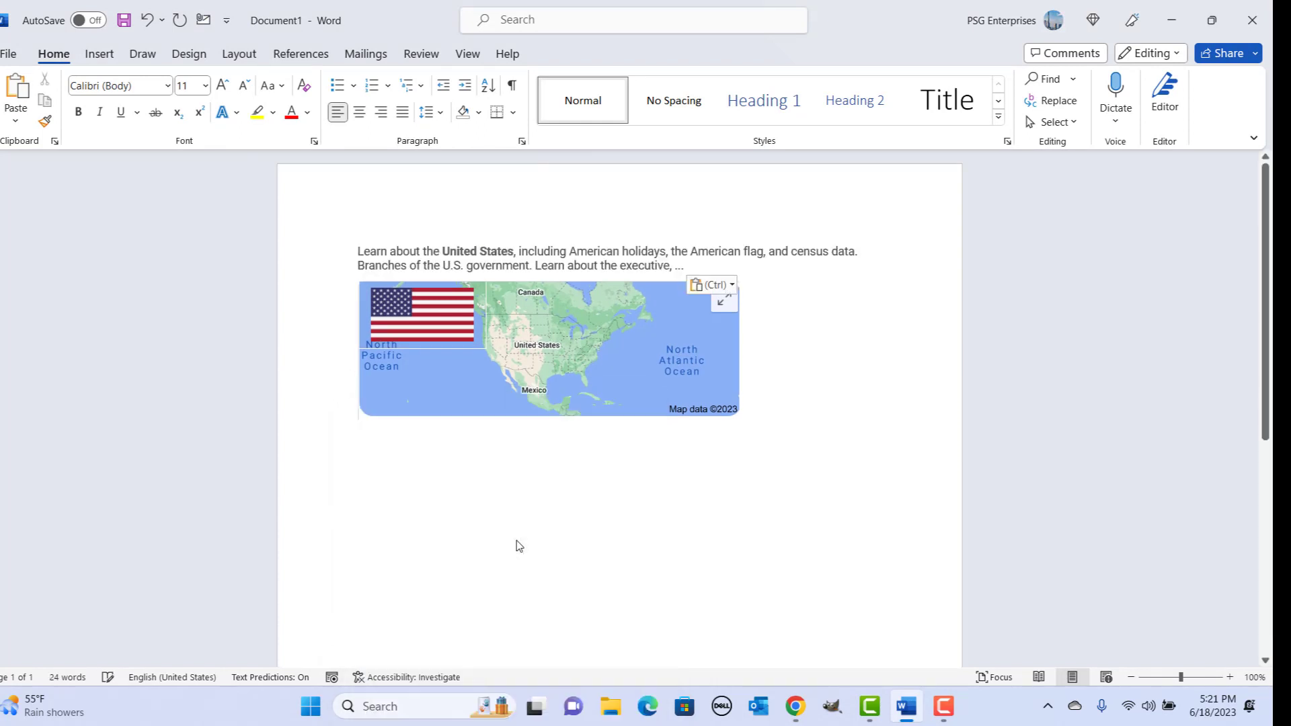
pyautogui.press('super+v')
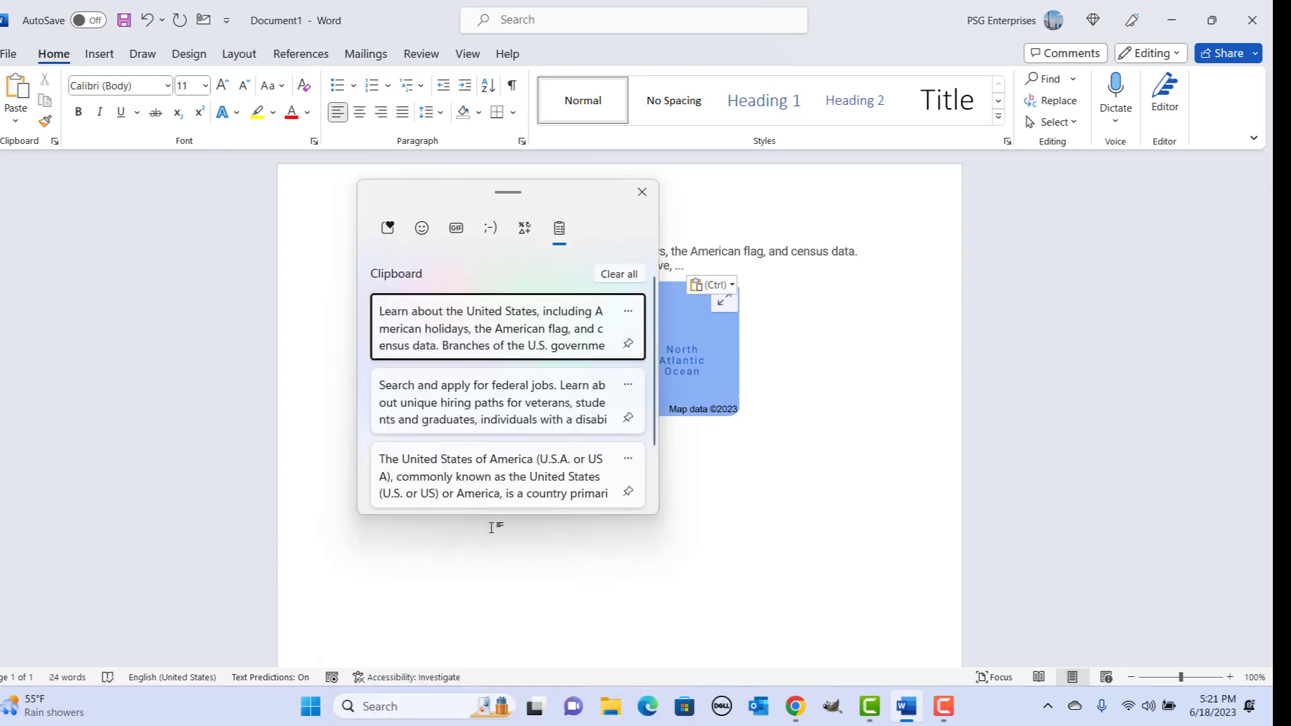
pyautogui.click(470, 402)
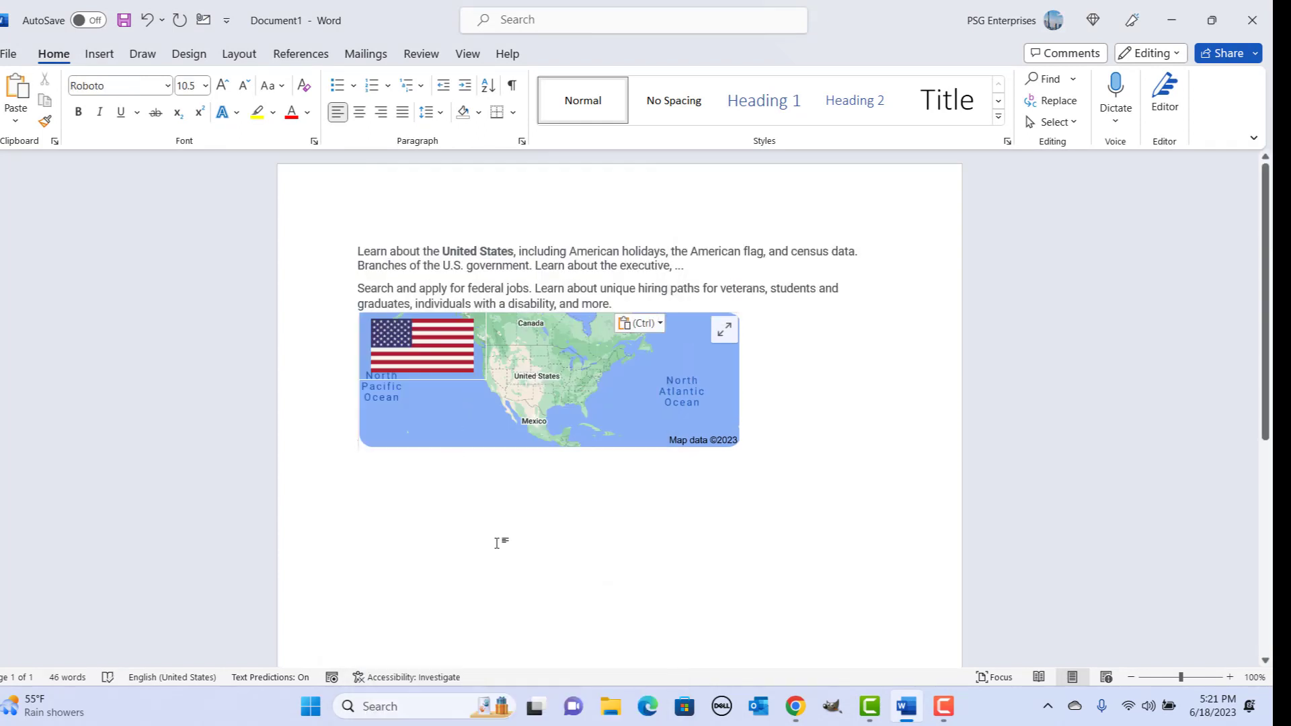
pyautogui.press('super+v')
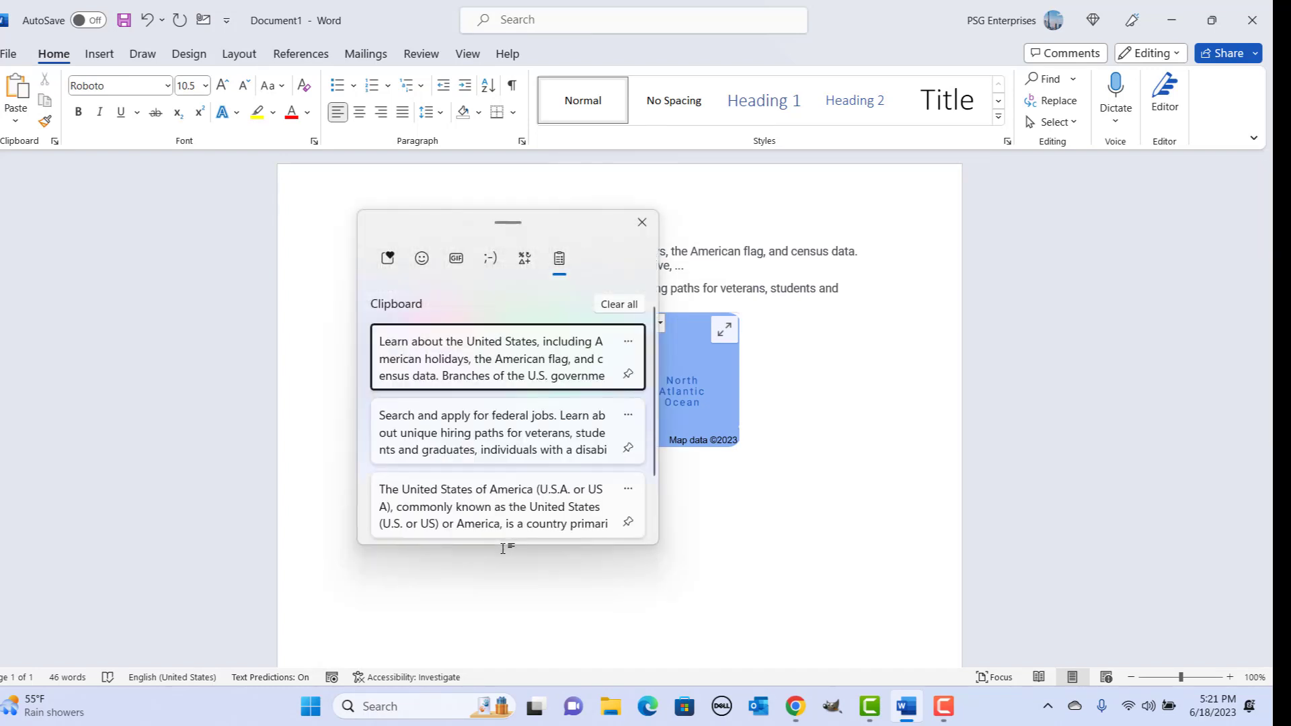
pyautogui.click(475, 501)
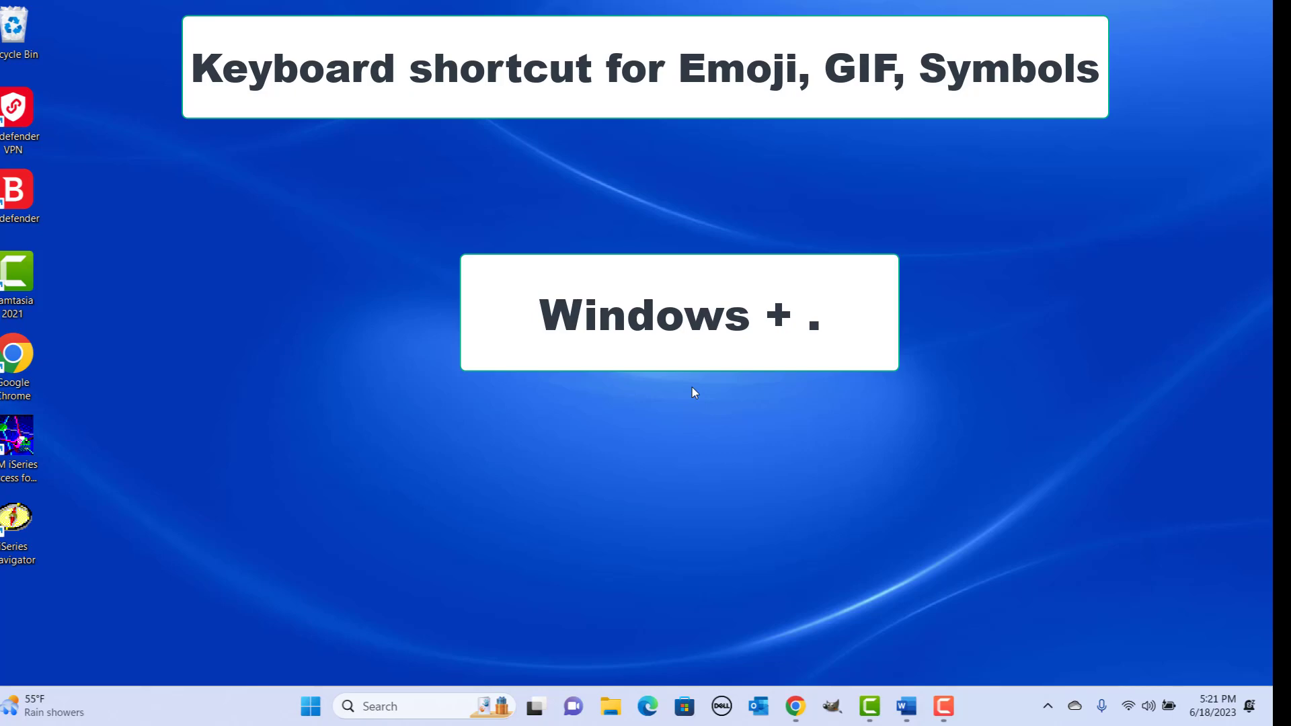
# Step: Insert smiling, tears-of-joy and blowing-a-kiss emoji, a kaomoji and a GIF via the Win+. panel
pyautogui.click(906, 706)
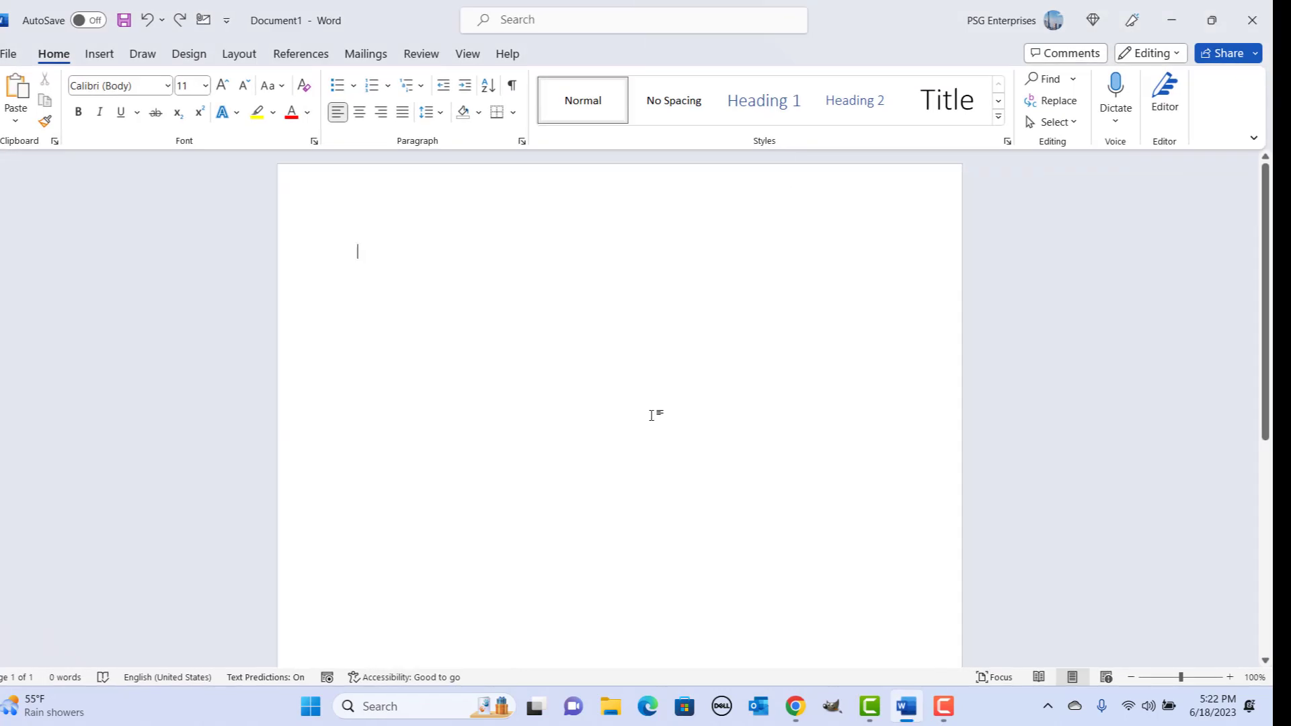
pyautogui.press('super+period')
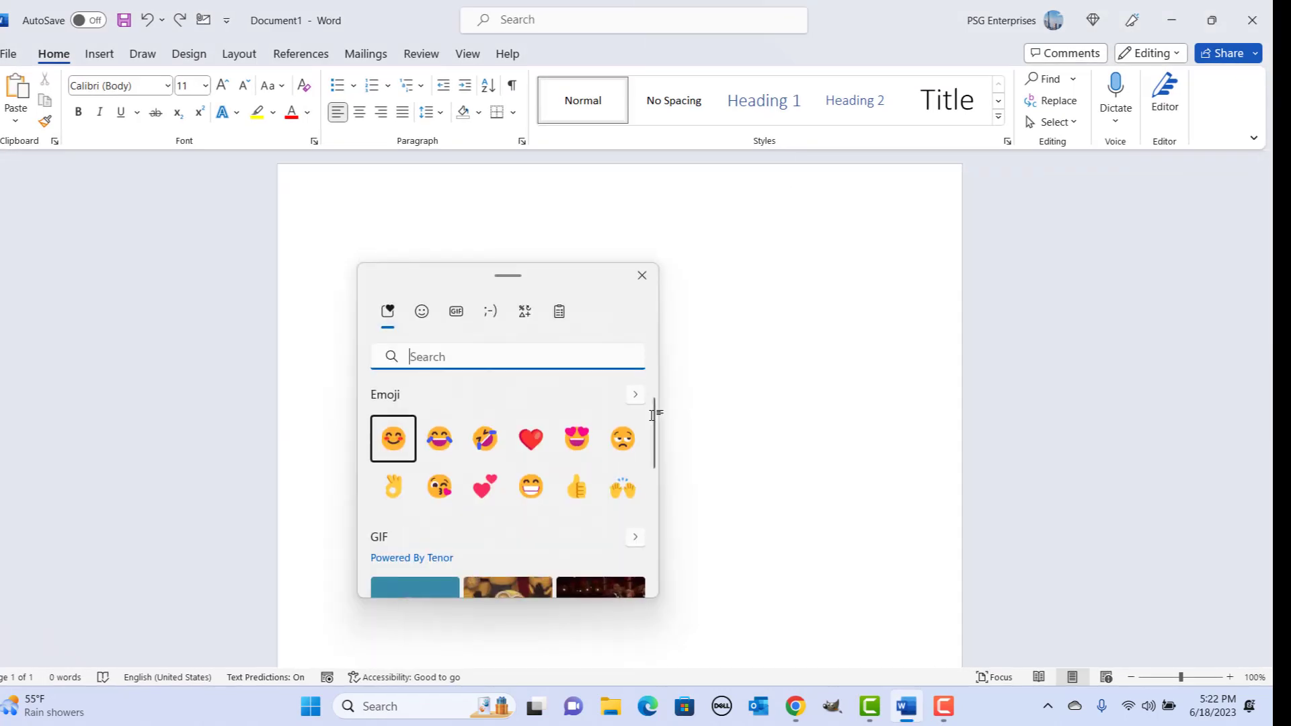
pyautogui.click(401, 448)
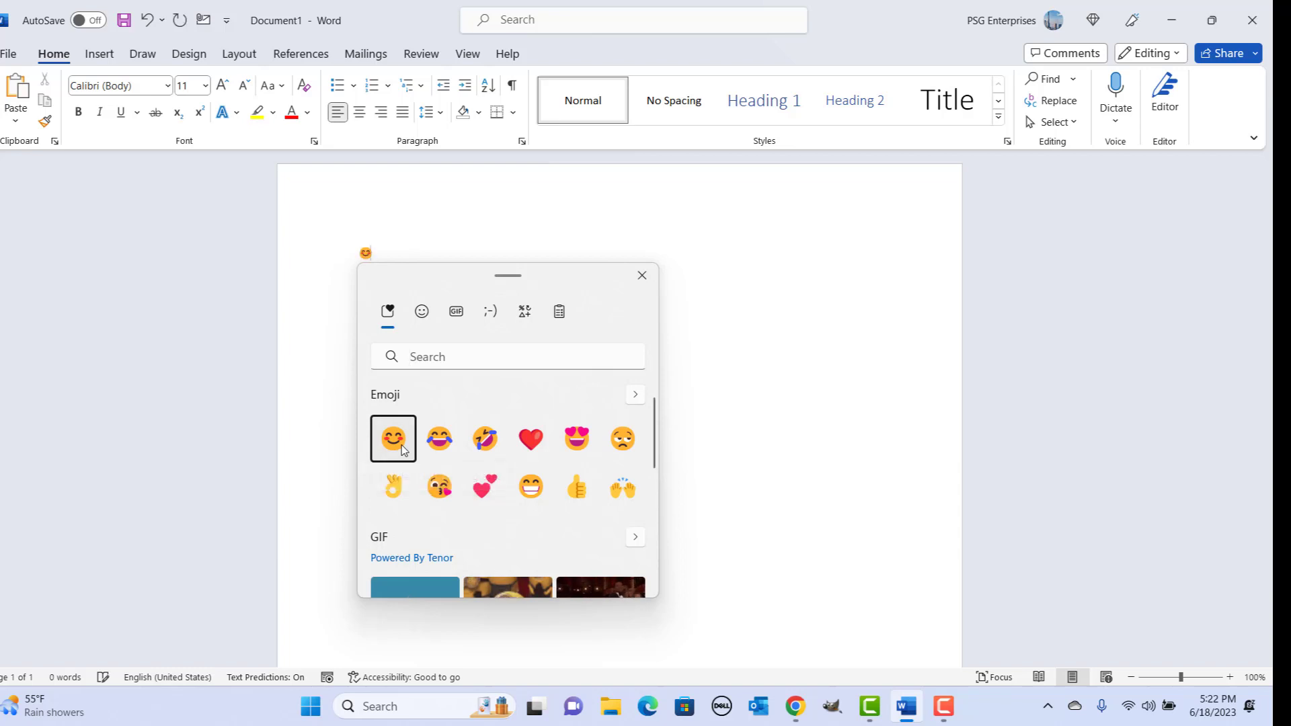
pyautogui.click(449, 453)
pyautogui.click(439, 494)
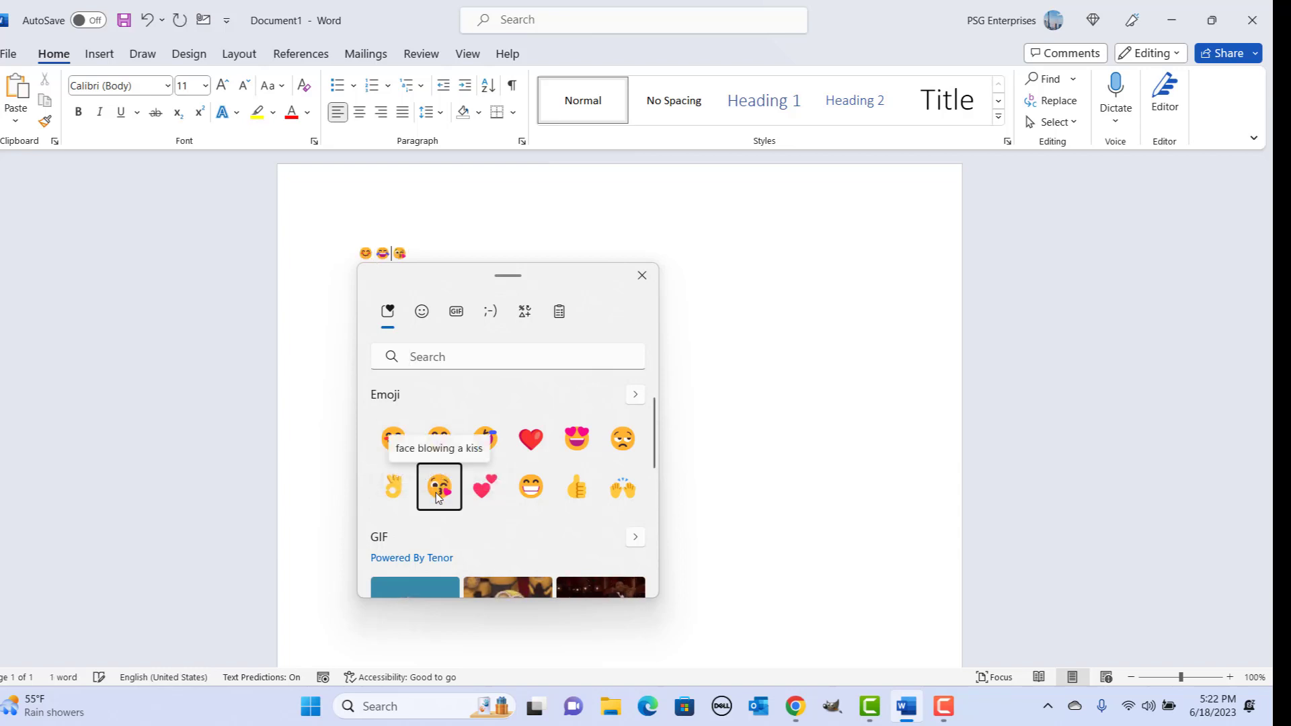
pyautogui.scroll(-3, 438, 494)
pyautogui.click(418, 499)
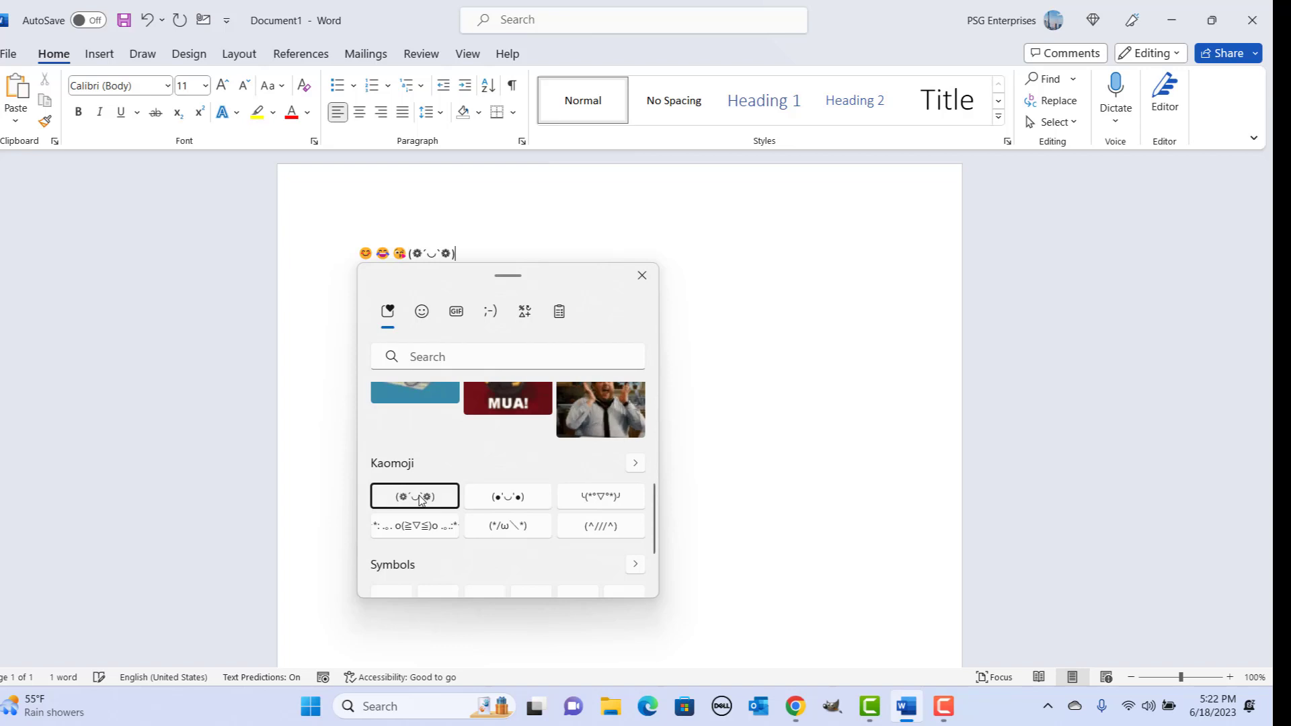
pyautogui.scroll(1, 431, 471)
pyautogui.click(434, 449)
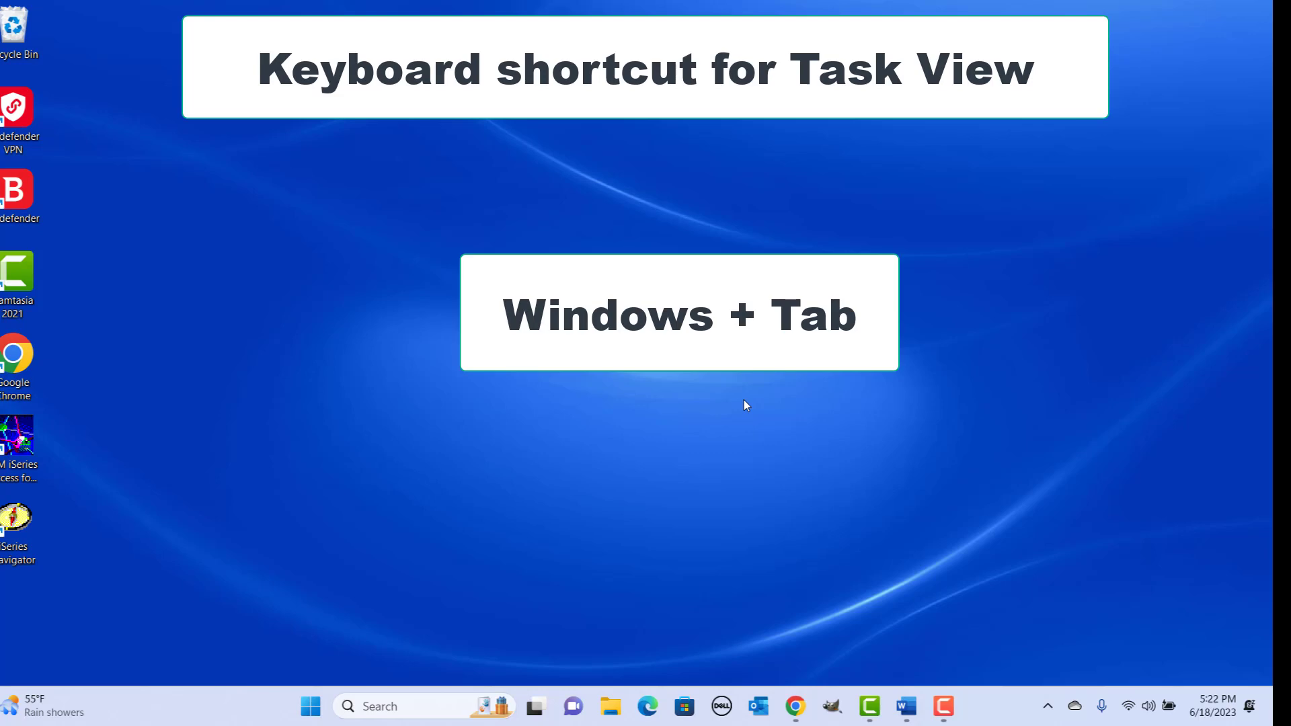
pyautogui.press('super+Tab')
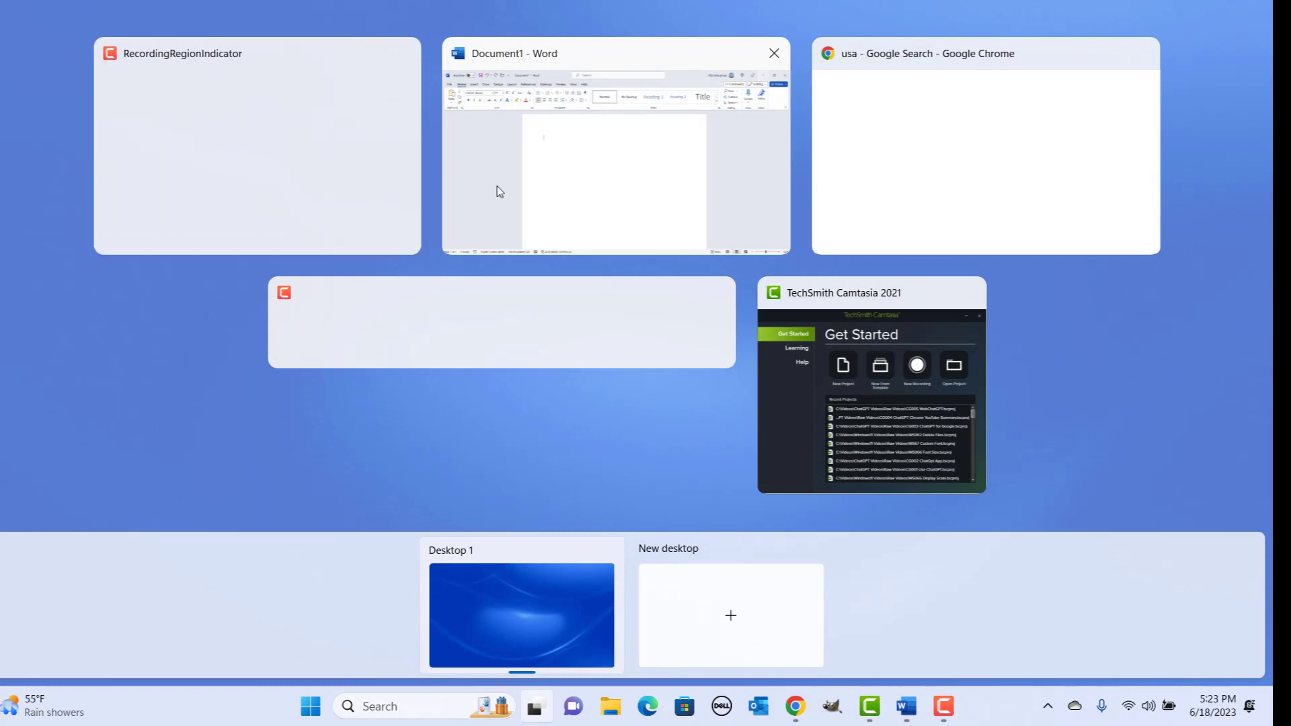
pyautogui.hotkey('alt', 'Tab')
pyautogui.hotkey('alt', 'Tab')
pyautogui.hotkey('alt', 'Tab')
pyautogui.hotkey('alt', 'Tab')
pyautogui.hotkey('alt', 'Tab')
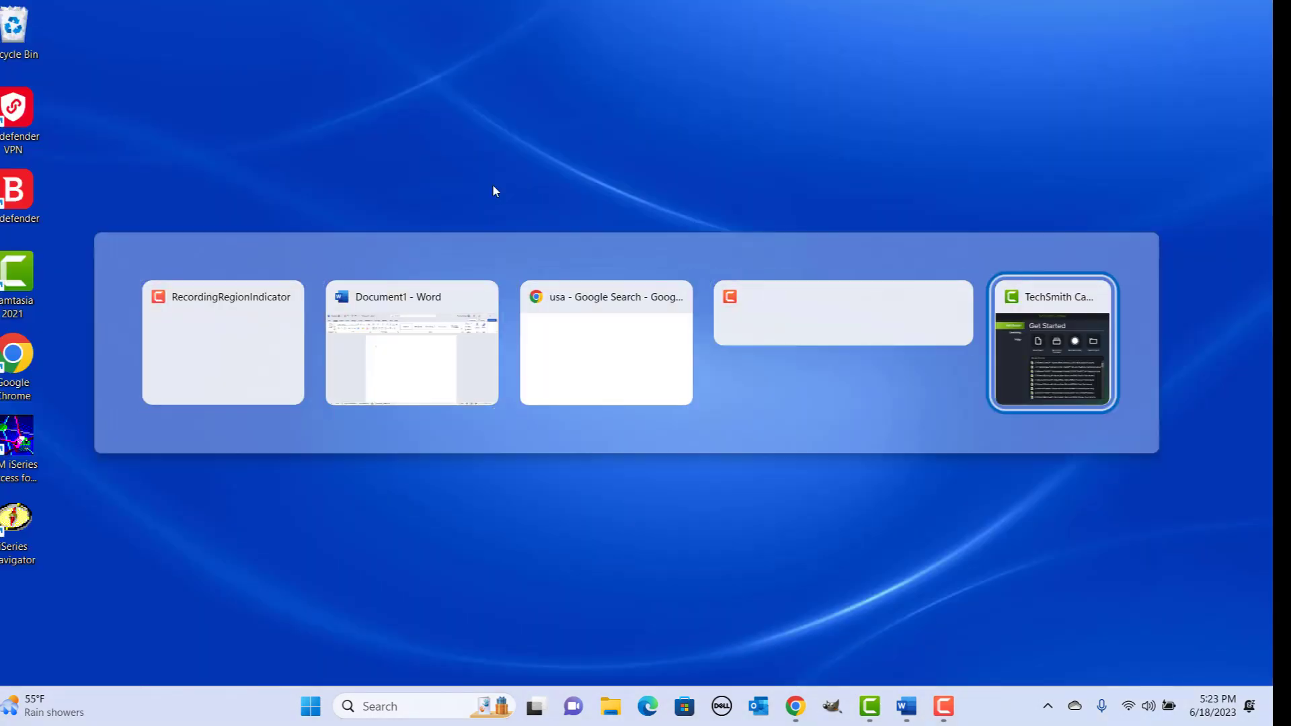
pyautogui.hotkey('alt', 'Tab')
pyautogui.hotkey('alt', 'Tab')
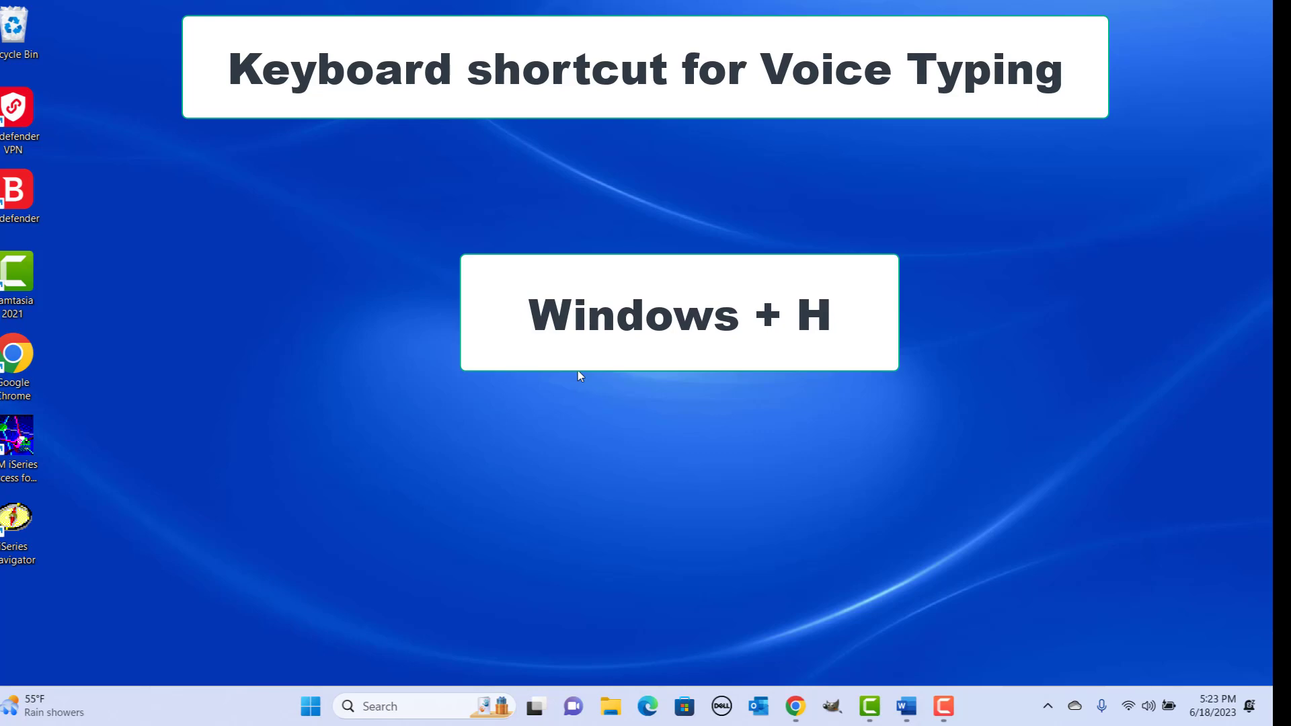
# Step: Dictate 'How are you? This is regarding project ABC' with Win+H, then show the desktop with Win+D
pyautogui.press('super+h')
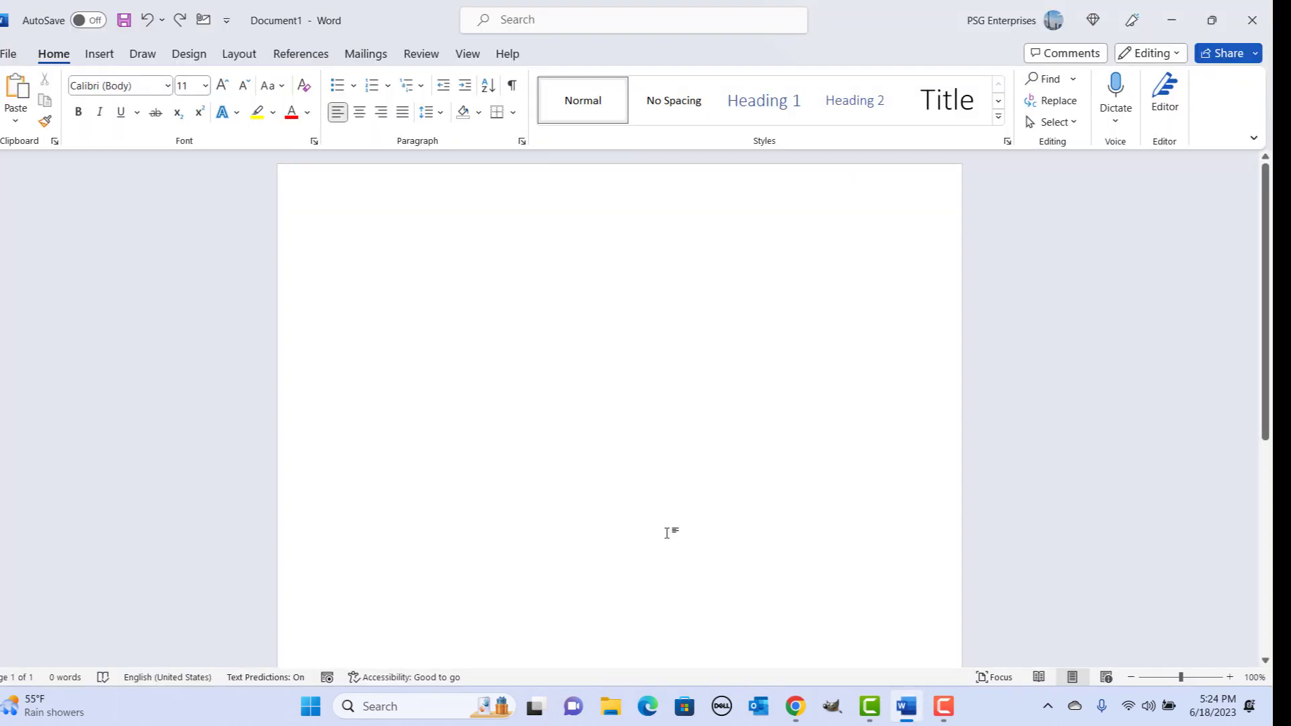
pyautogui.press('super+h')
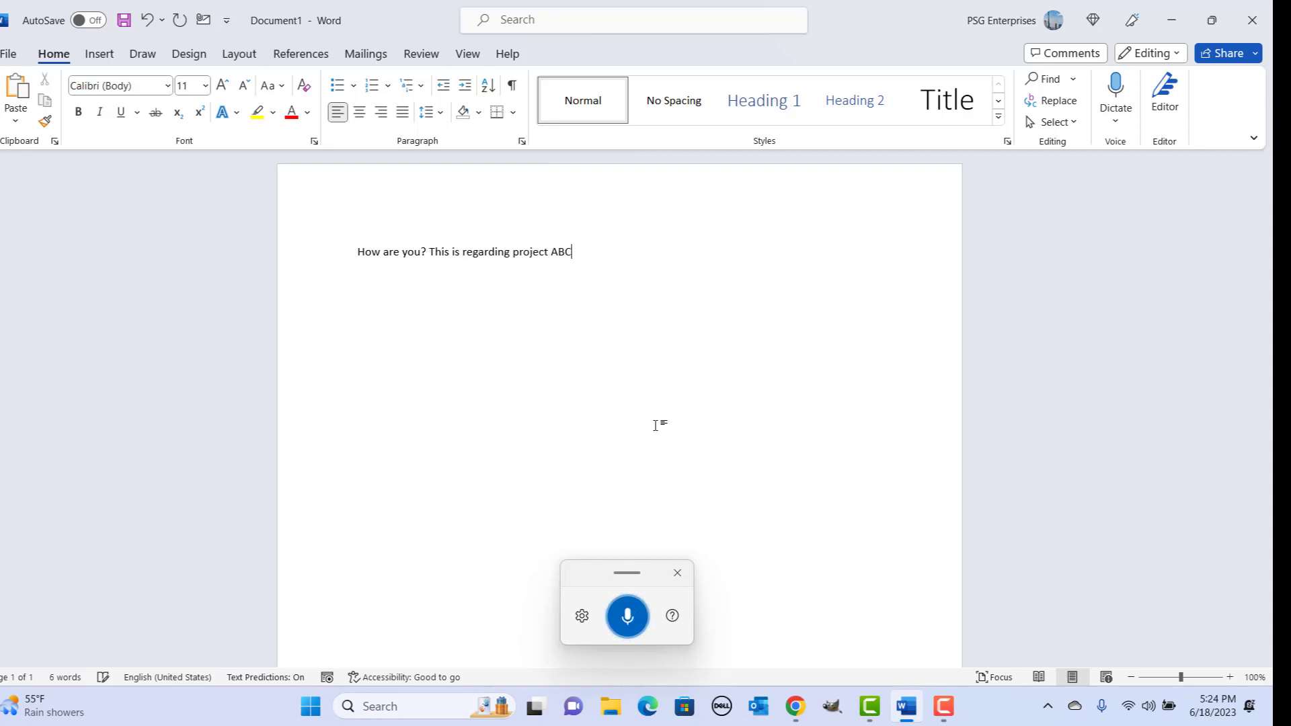
pyautogui.click(628, 615)
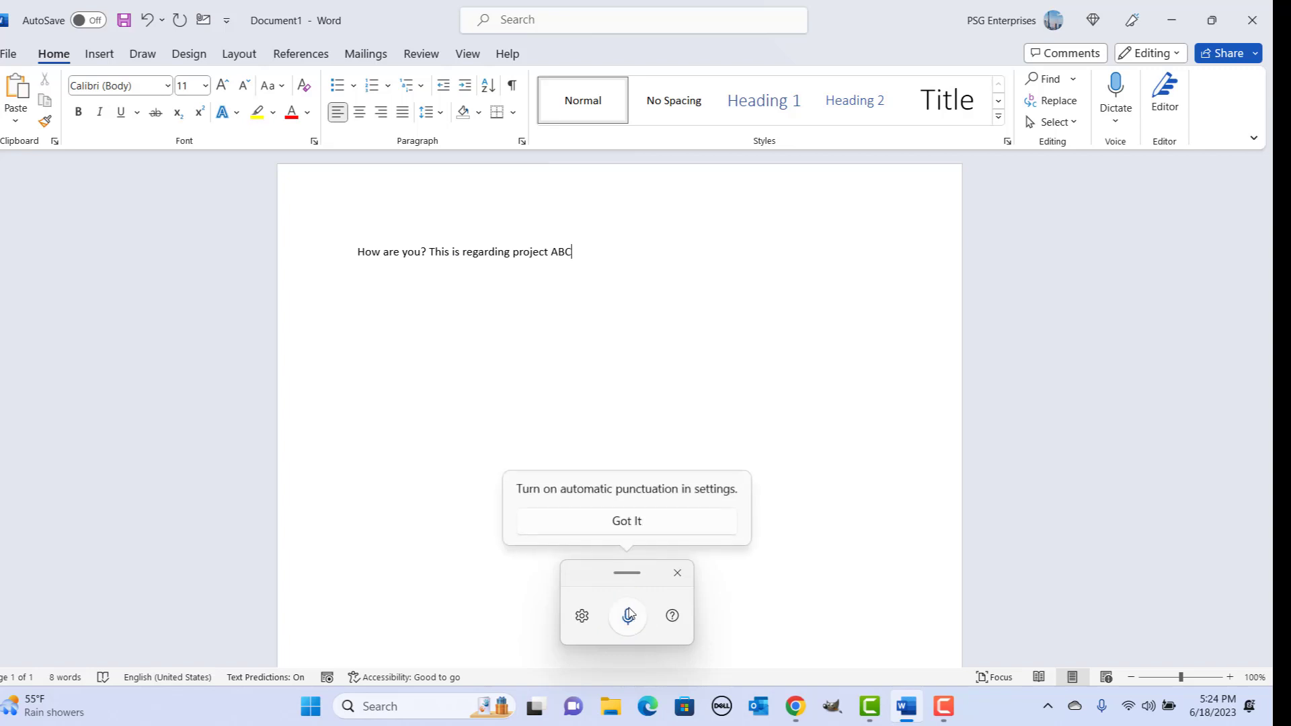
pyautogui.click(607, 522)
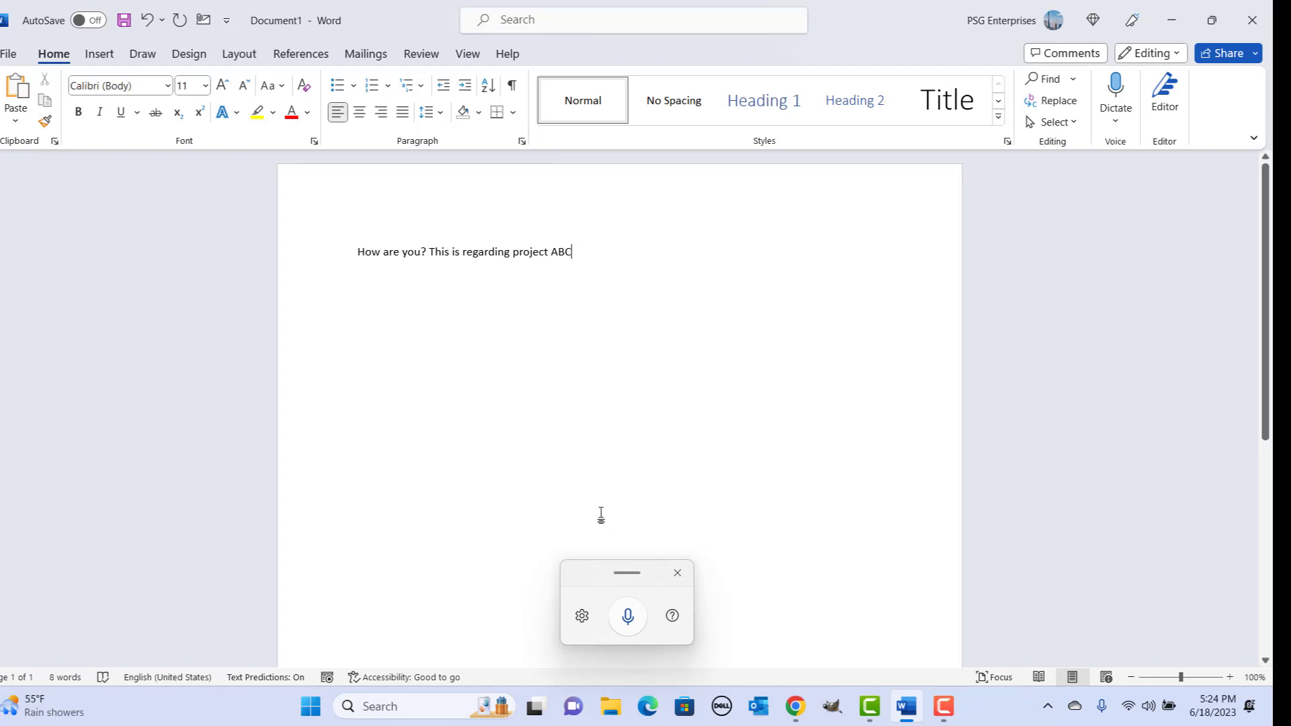
pyautogui.press('super+d')
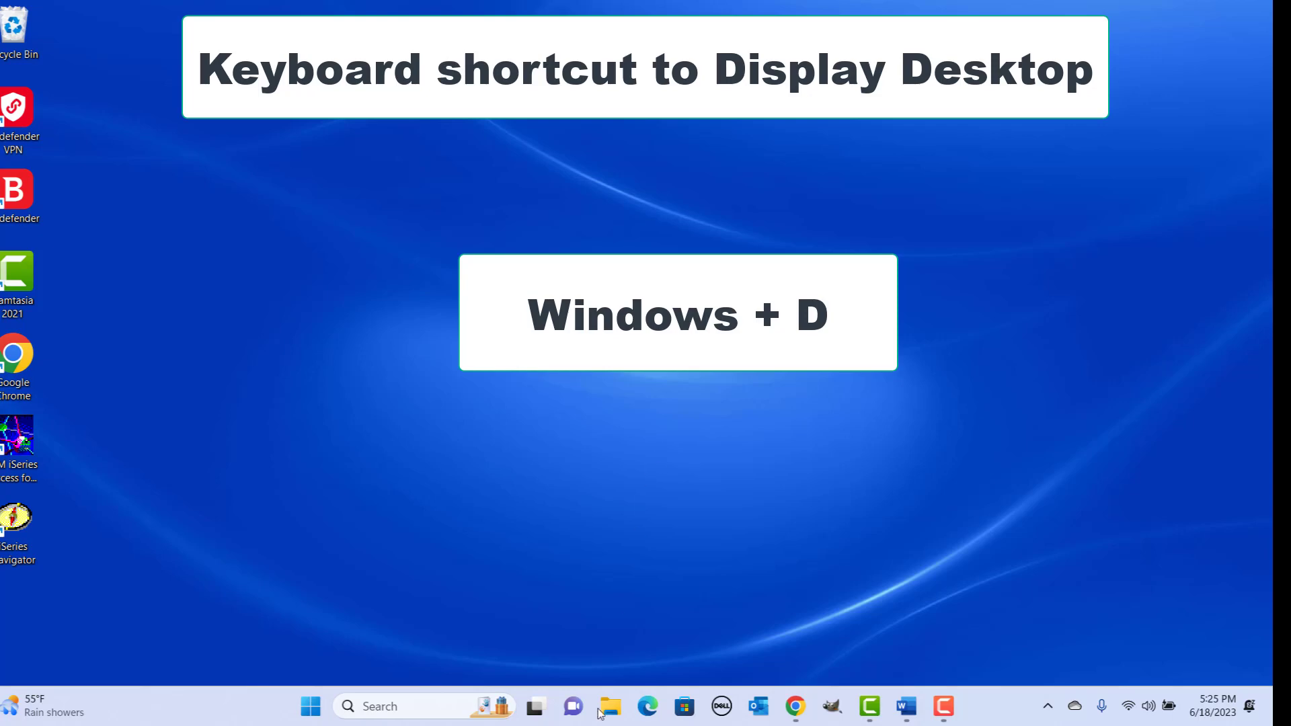
pyautogui.press('super+d')
pyautogui.press('super+d')
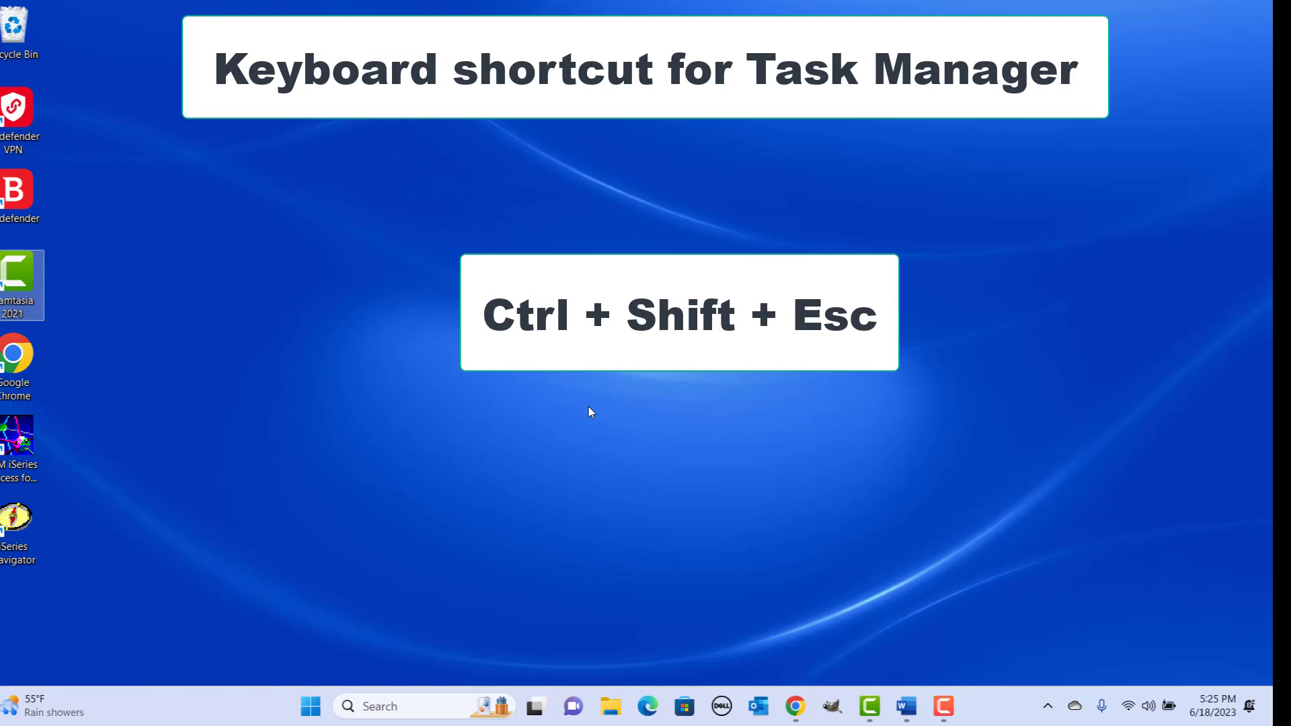
pyautogui.hotkey('ctrl', 'shift', 'Escape')
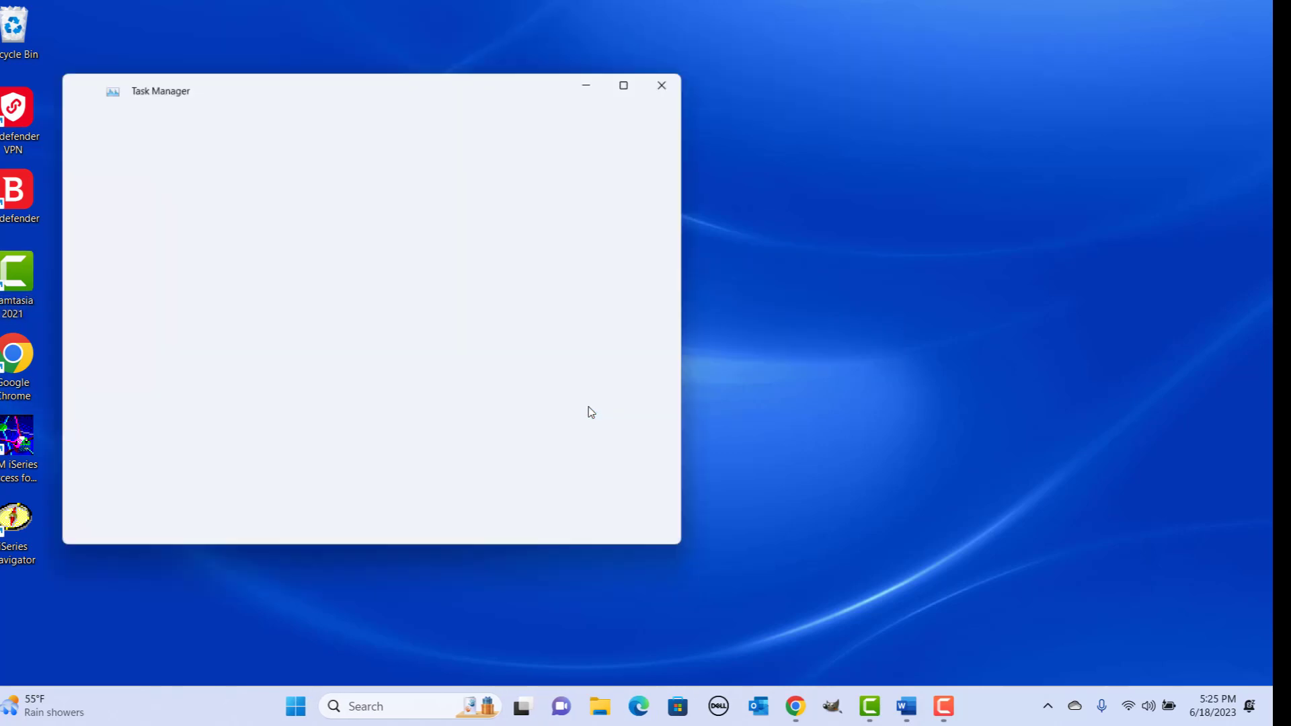
pyautogui.press('super+Up')
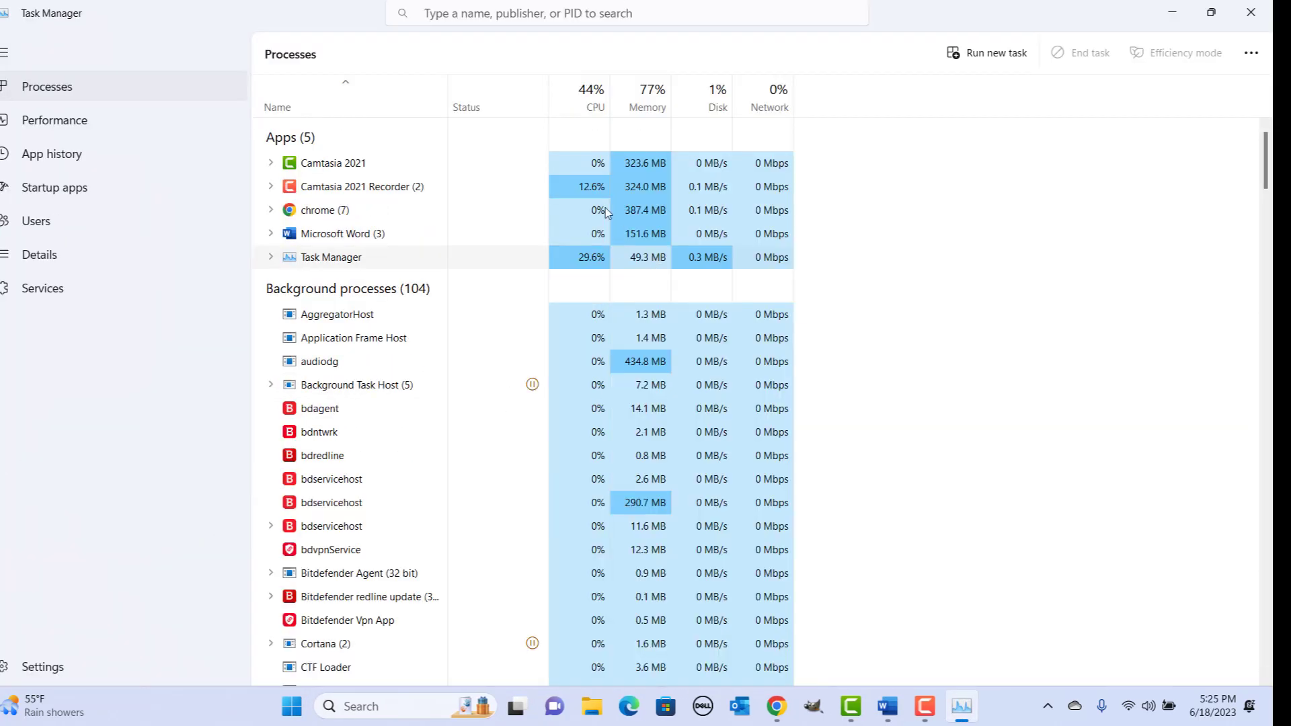
pyautogui.click(1253, 20)
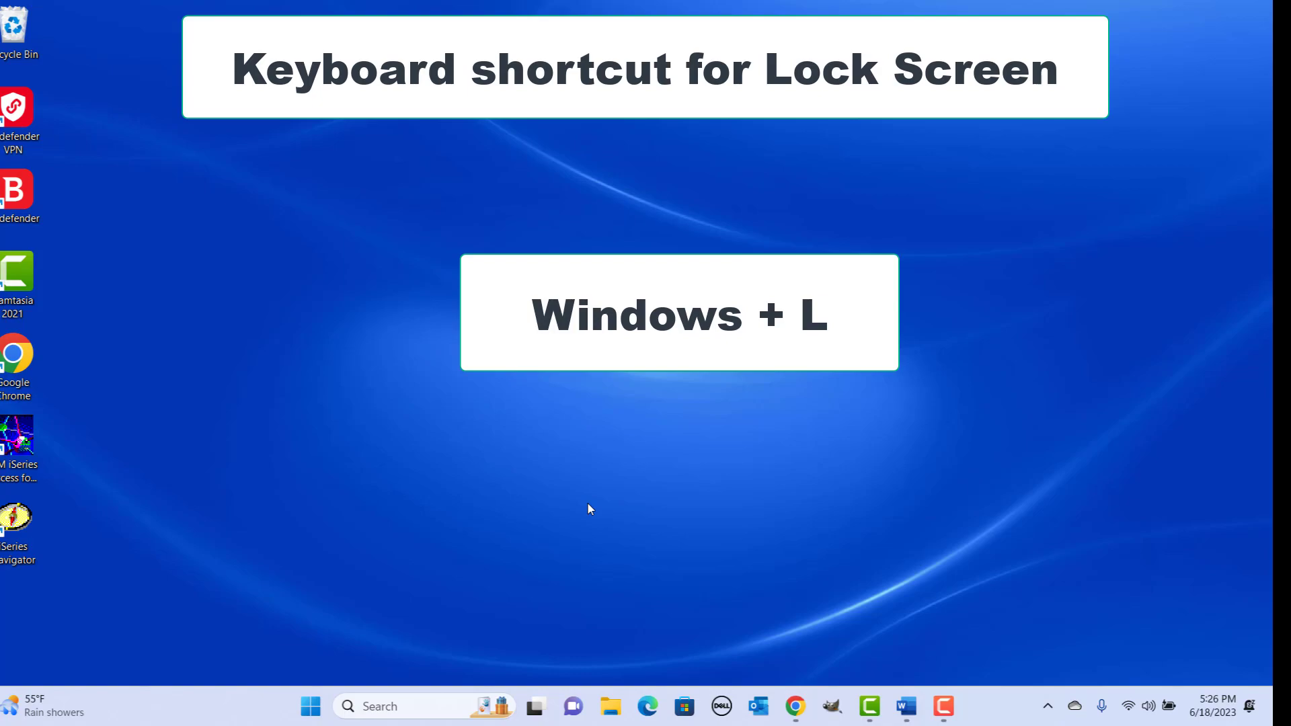
pyautogui.press('super+l')
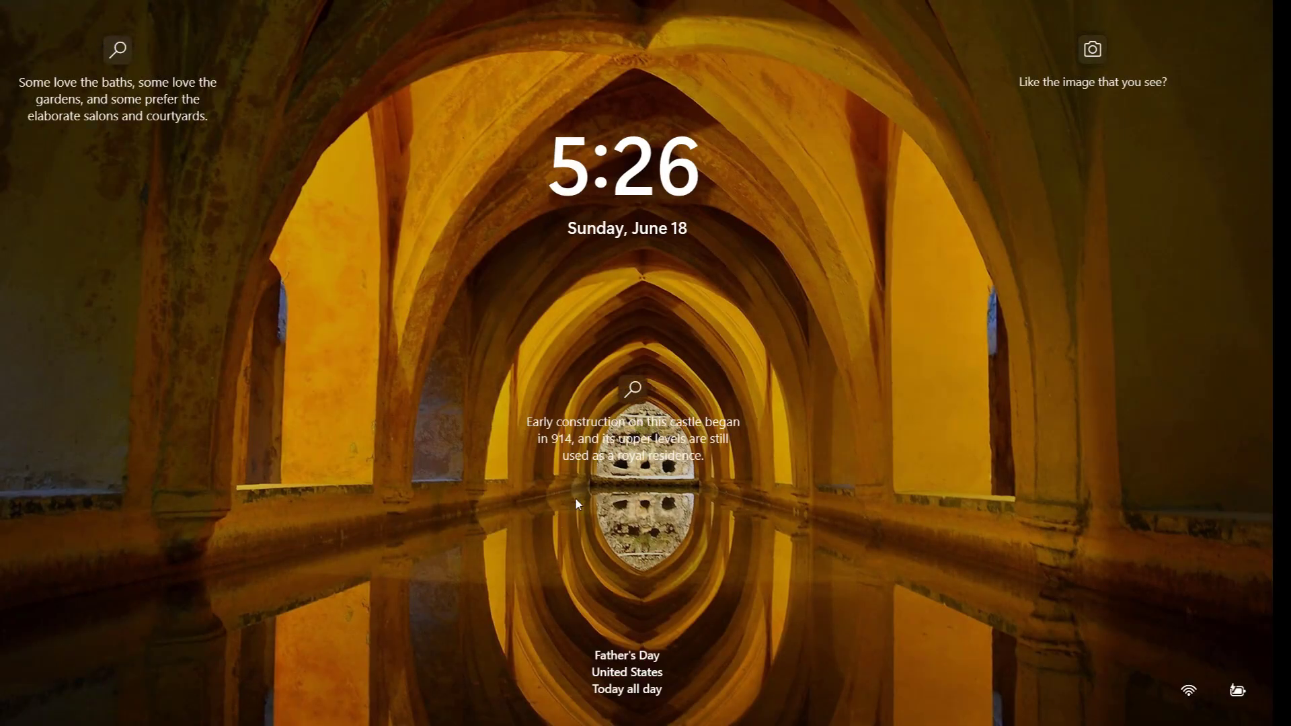
pyautogui.click(575, 498)
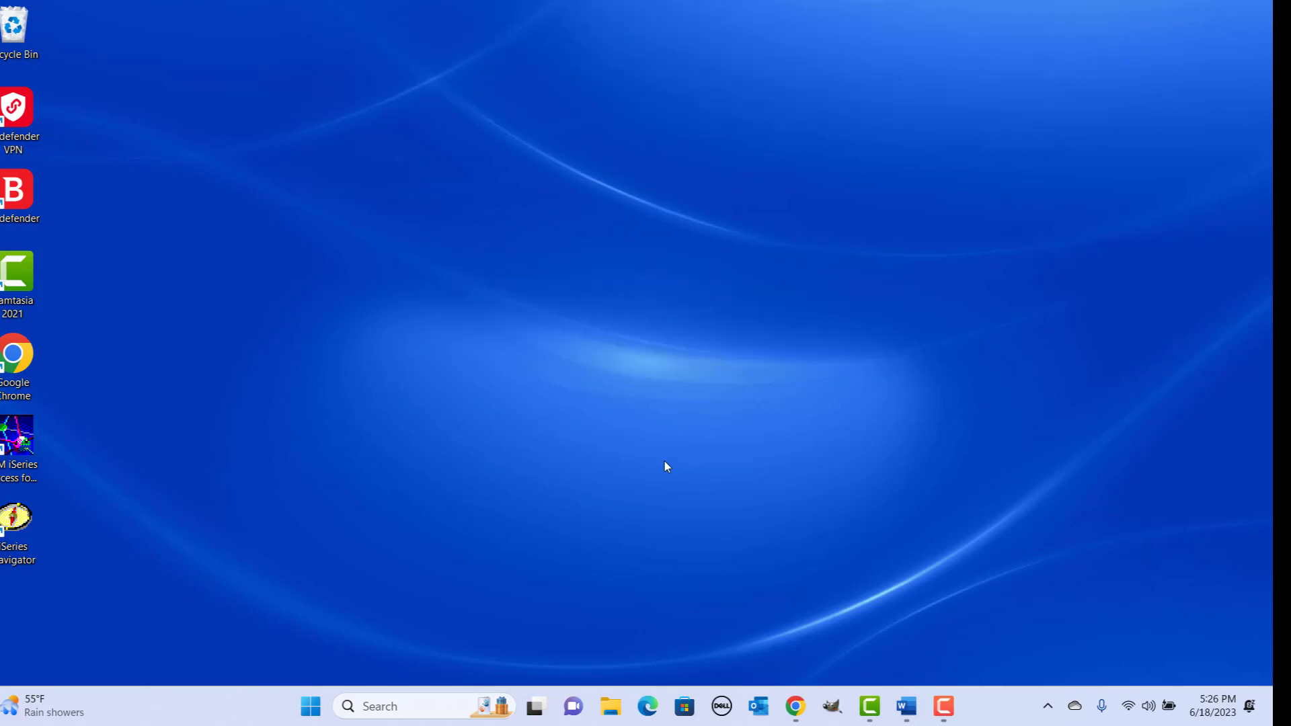
pyautogui.press('super+i')
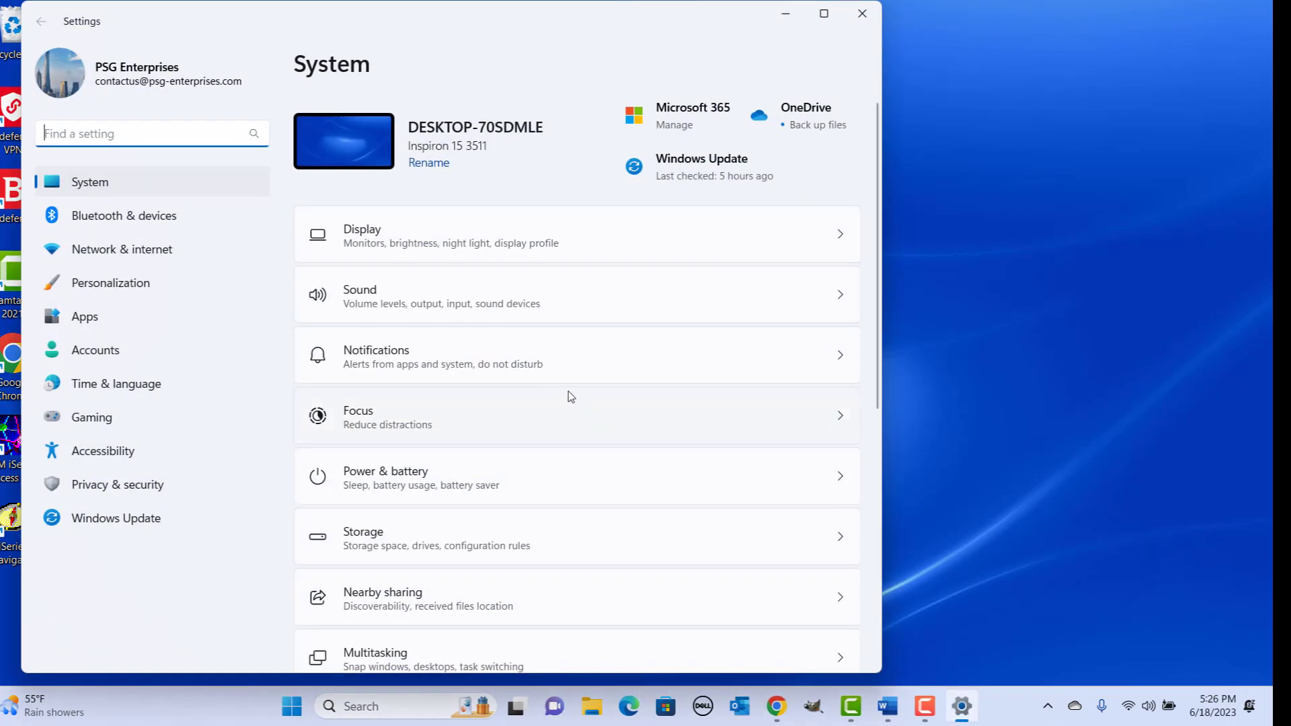
pyautogui.click(862, 13)
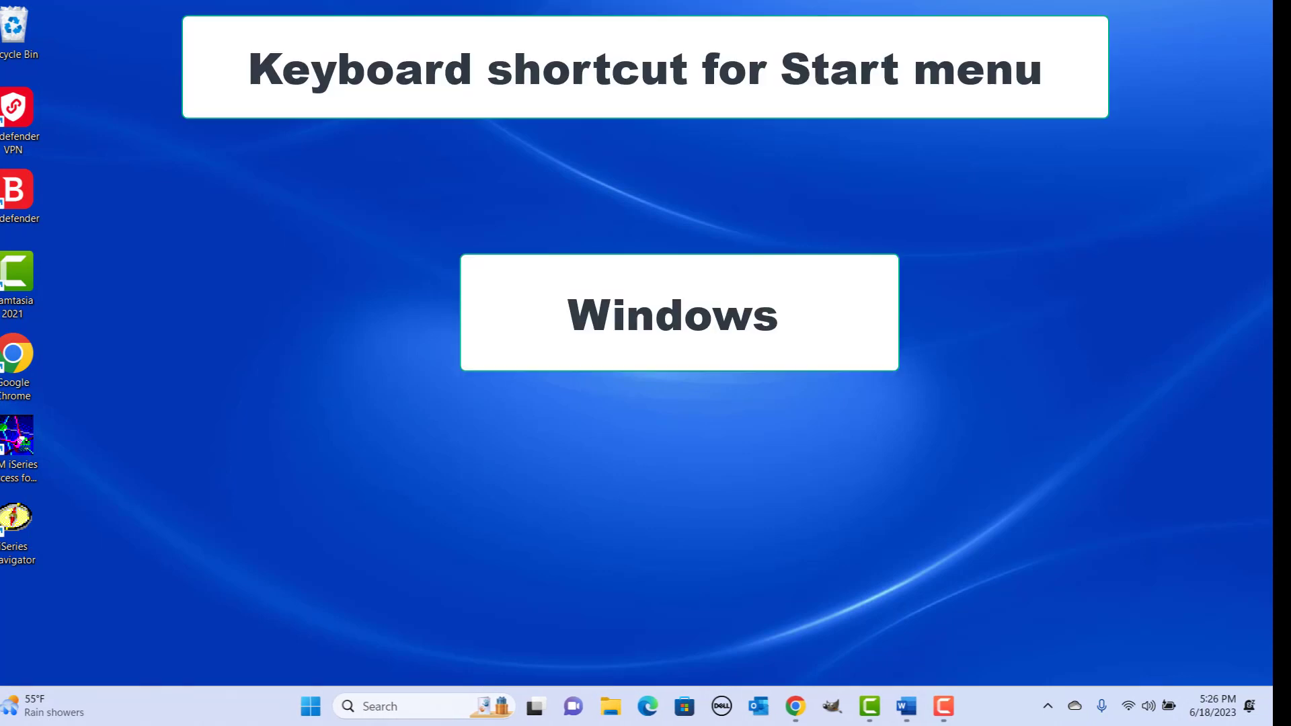
pyautogui.press('super')
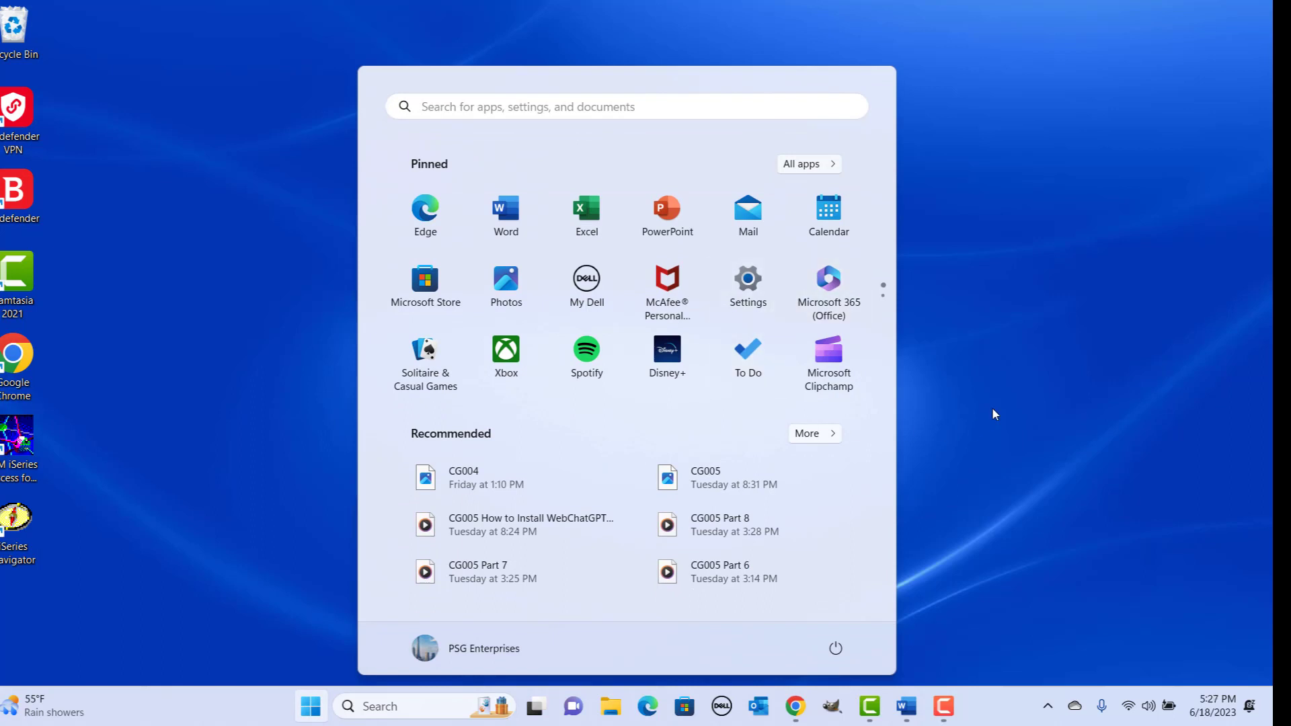
pyautogui.press('super')
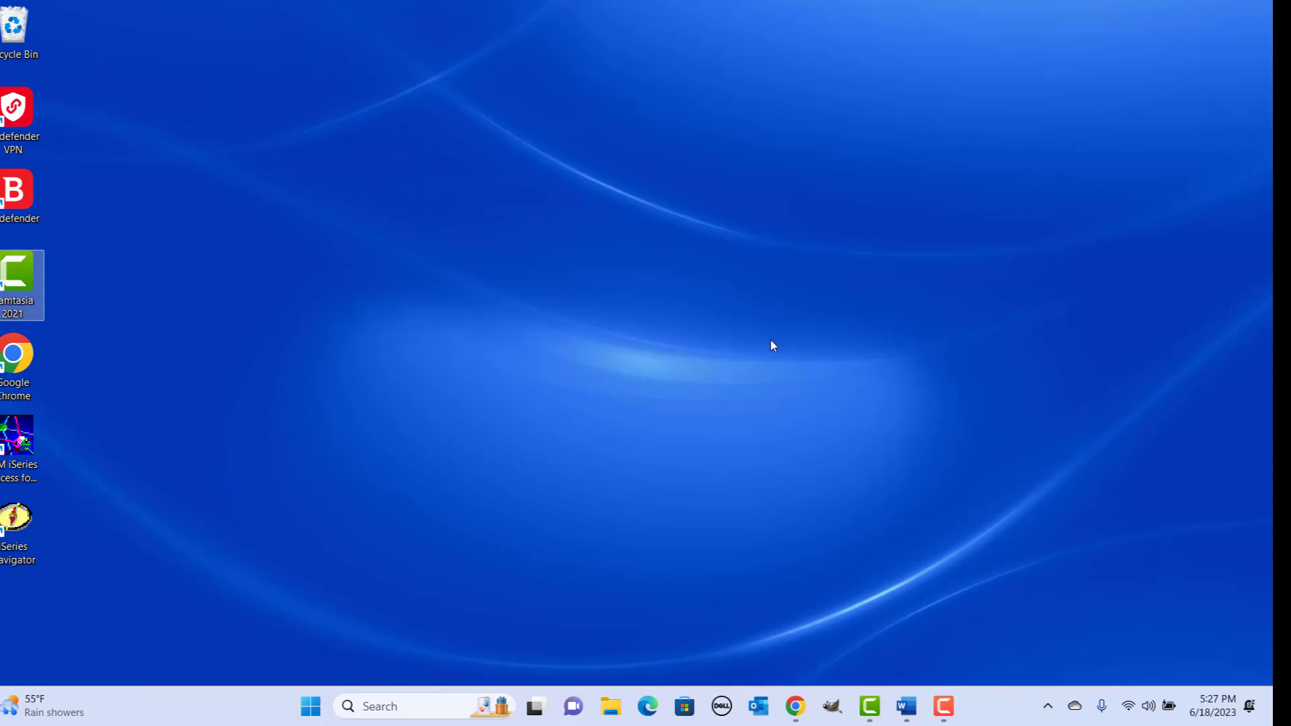
pyautogui.press('super+s')
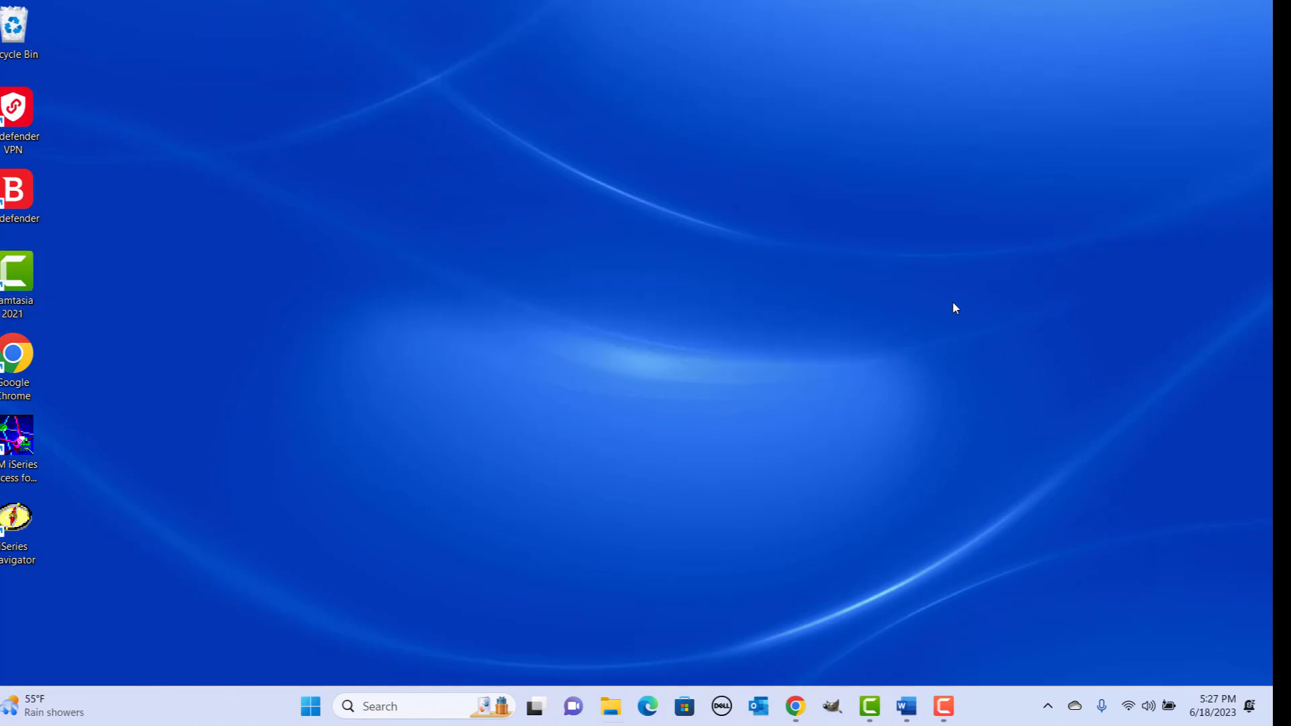
pyautogui.press('super+e')
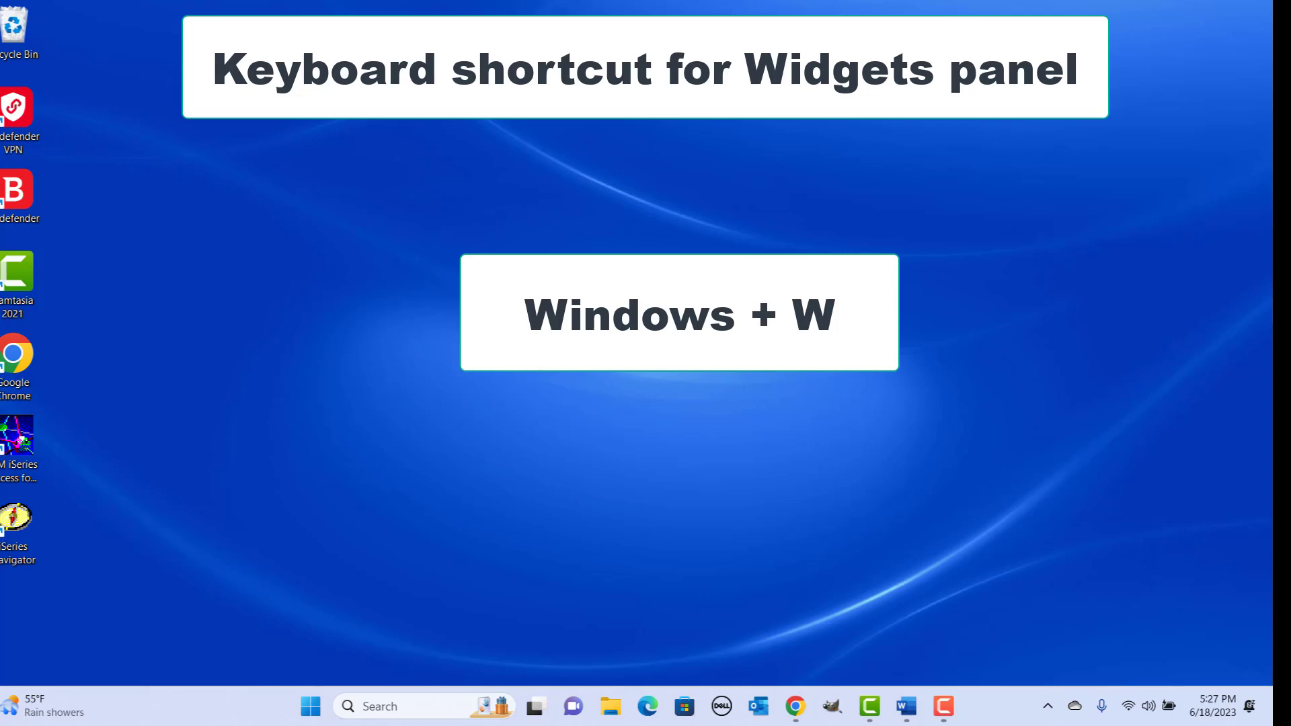
pyautogui.press('super+w')
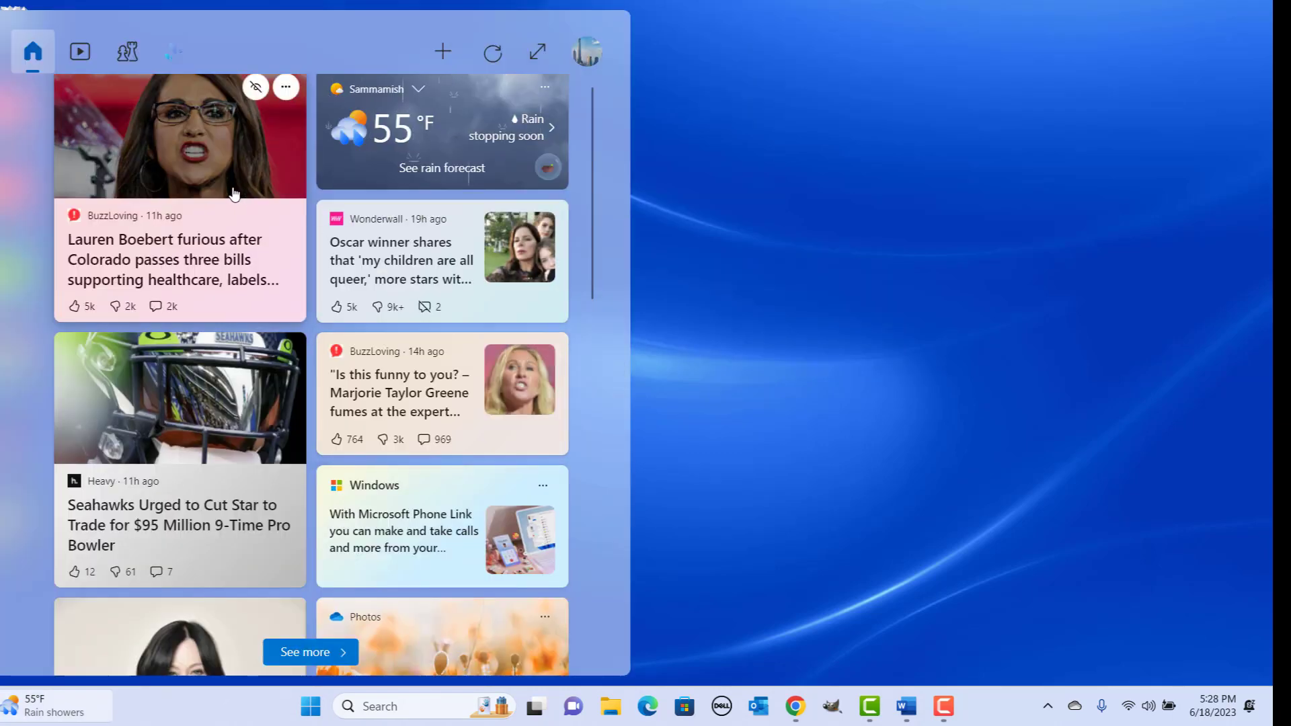
pyautogui.press('Tab')
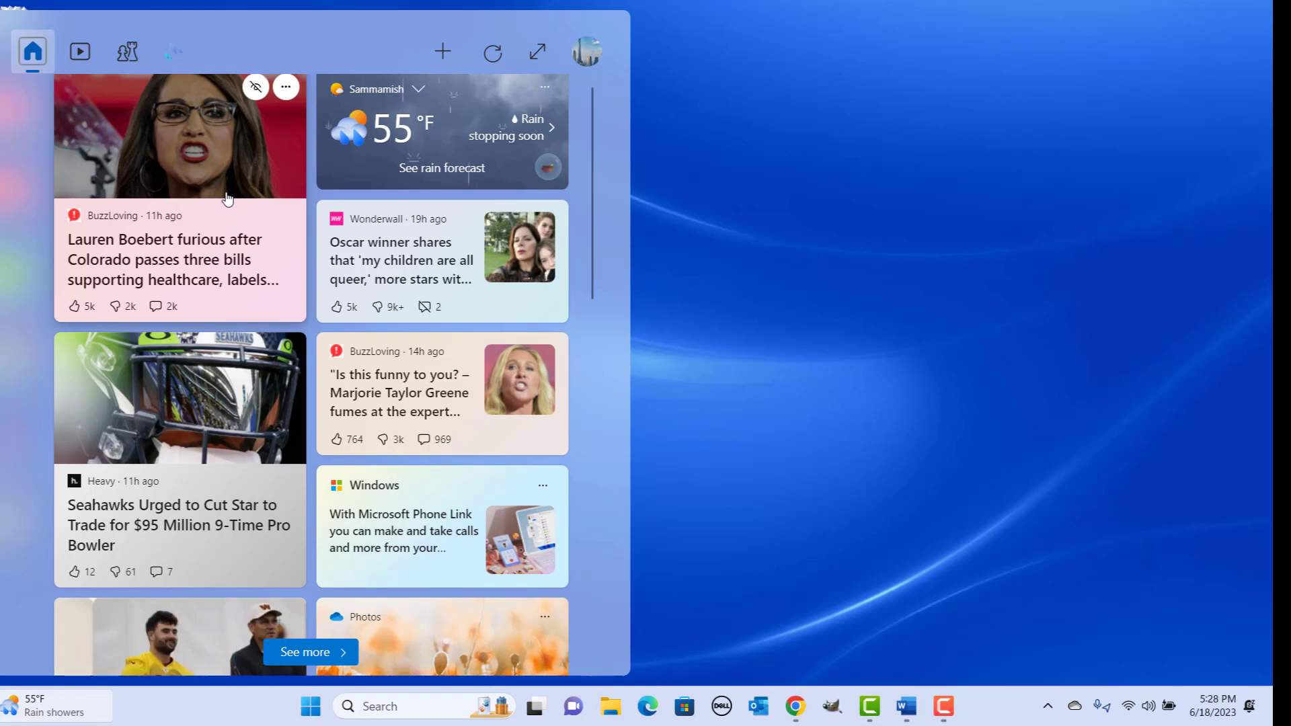
pyautogui.press('Right')
pyautogui.press('Right')
pyautogui.press('Right')
pyautogui.press('Tab')
pyautogui.press('Tab')
pyautogui.press('Tab')
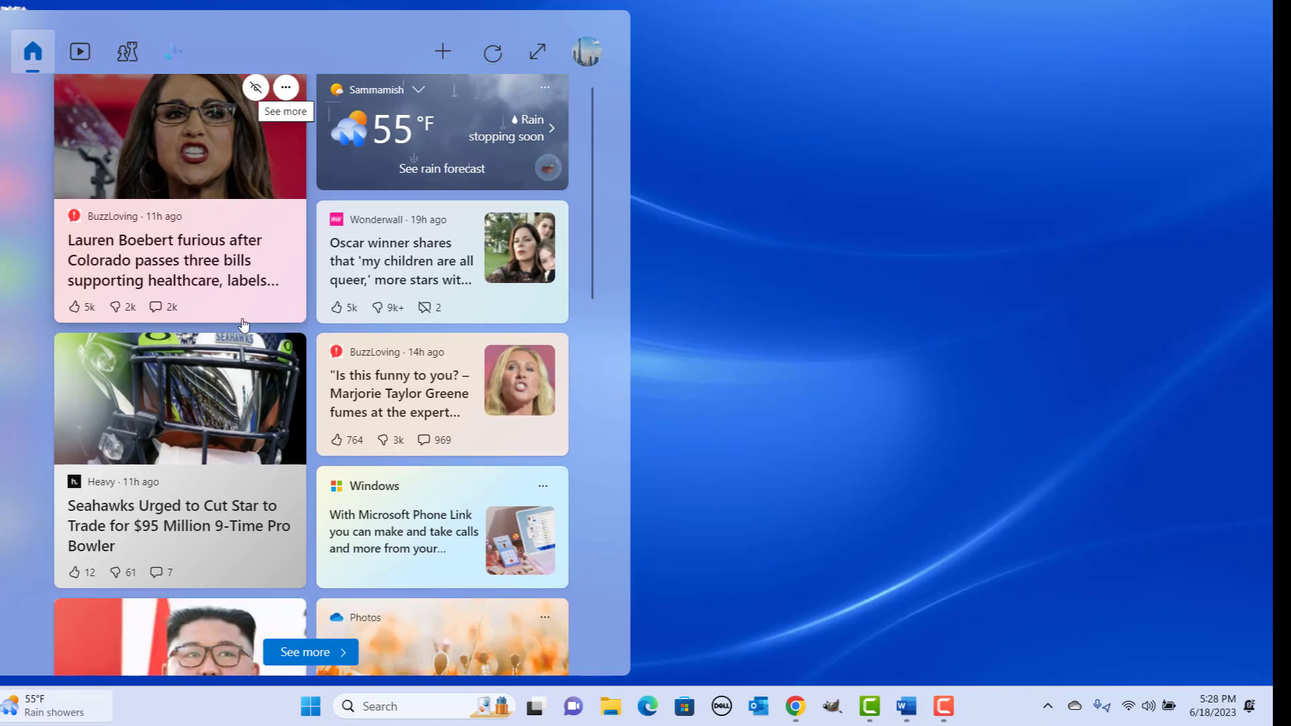
pyautogui.scroll(-2, 275, 395)
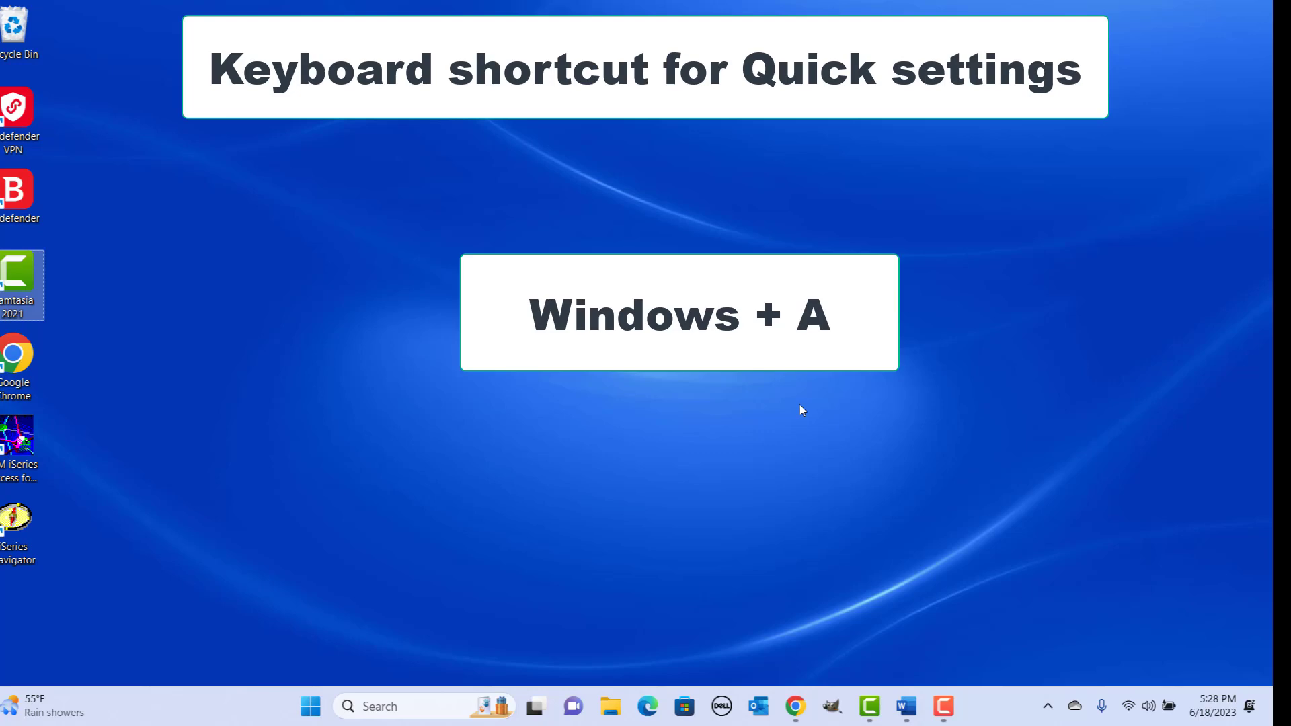
pyautogui.press('super+a')
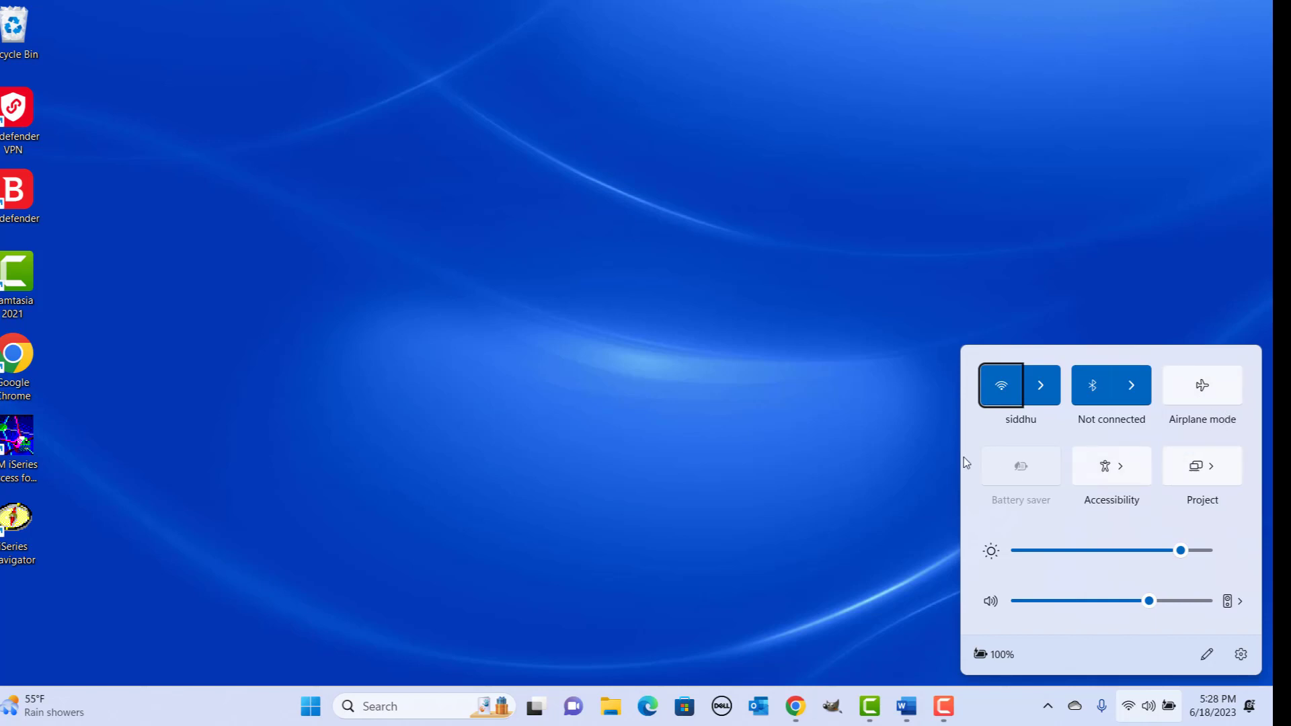
pyautogui.click(757, 492)
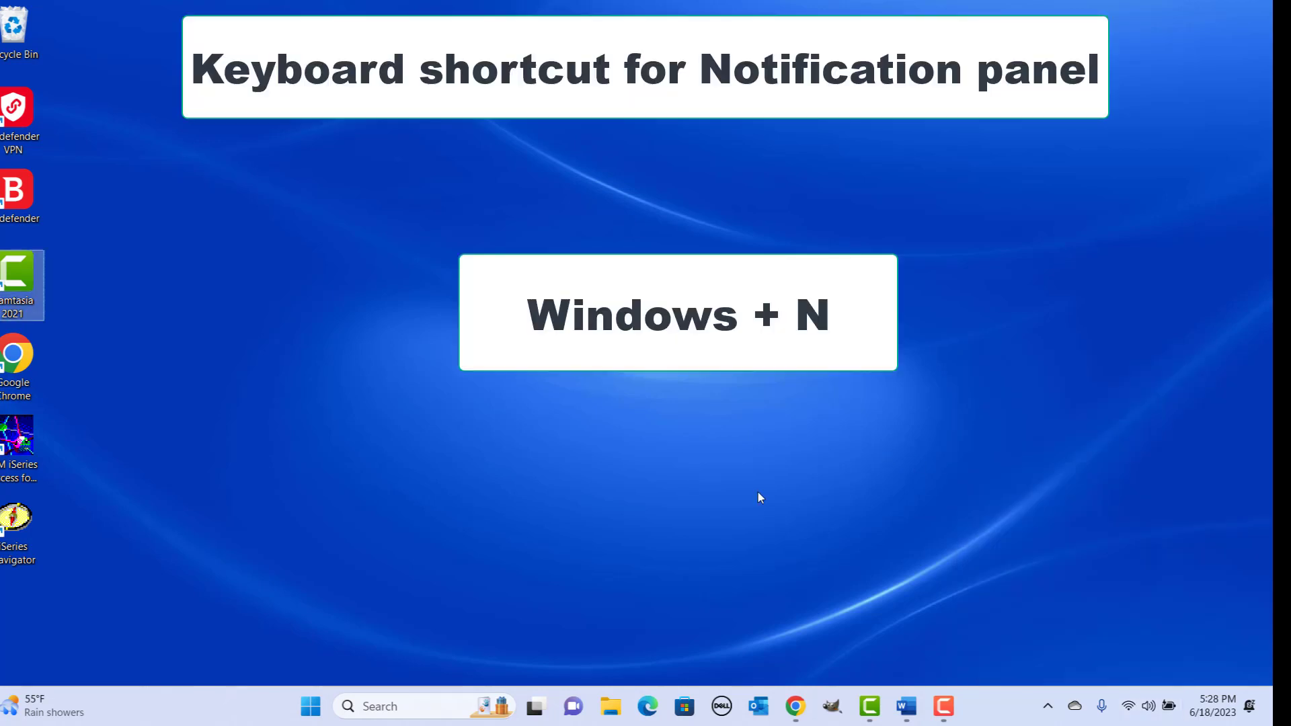
pyautogui.press('super+n')
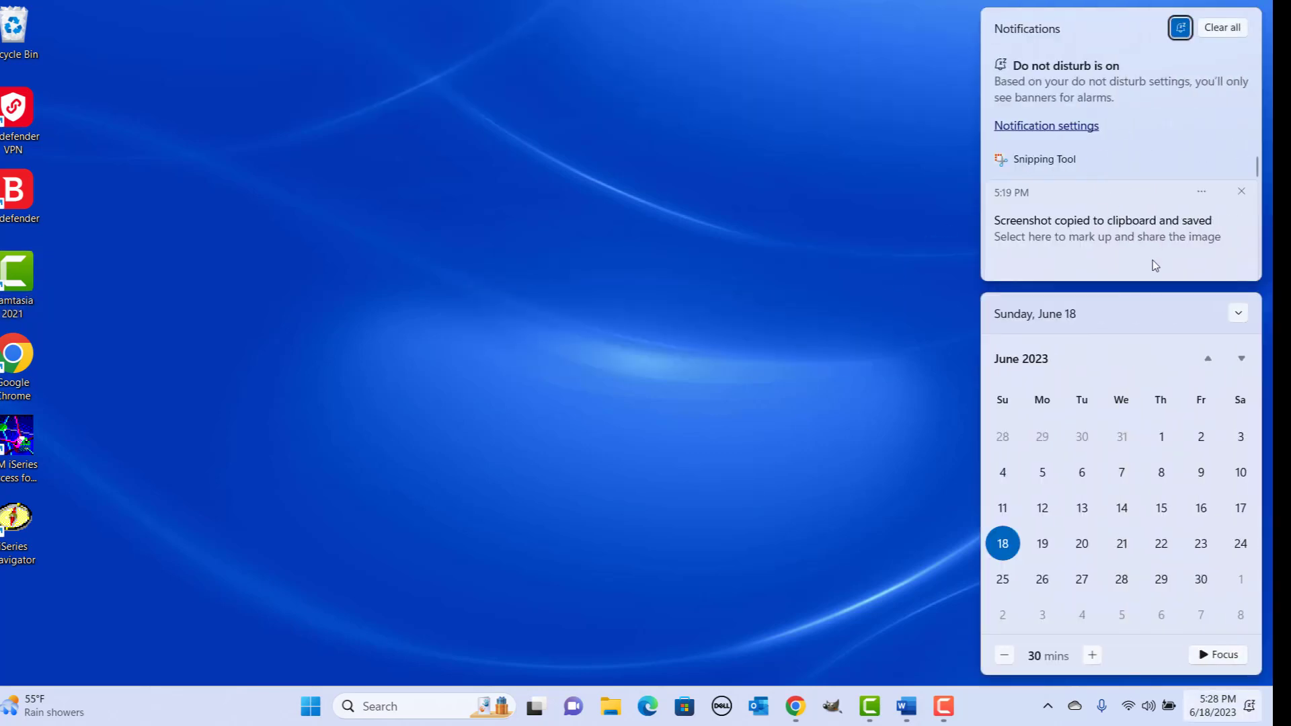
pyautogui.press('super+n')
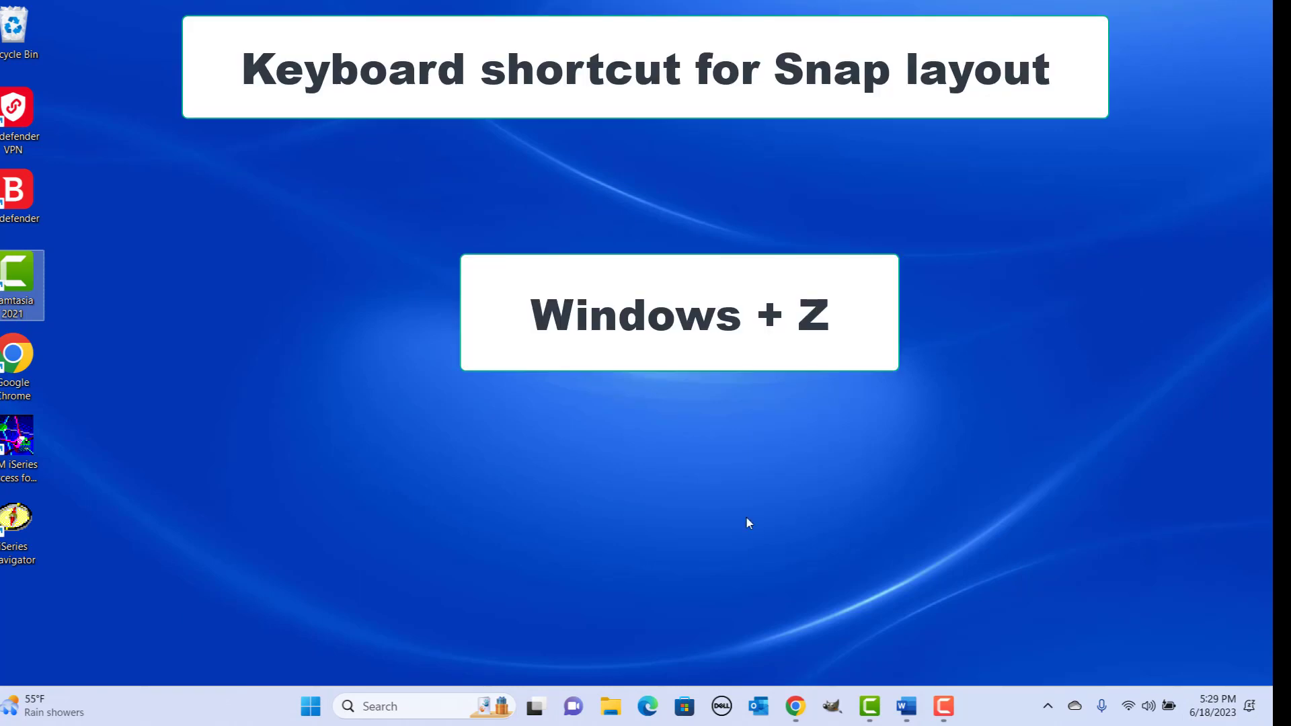
# Step: Preview Chrome's Win+Z snap layouts, then snap the New Tab window to the bottom half
pyautogui.click(796, 705)
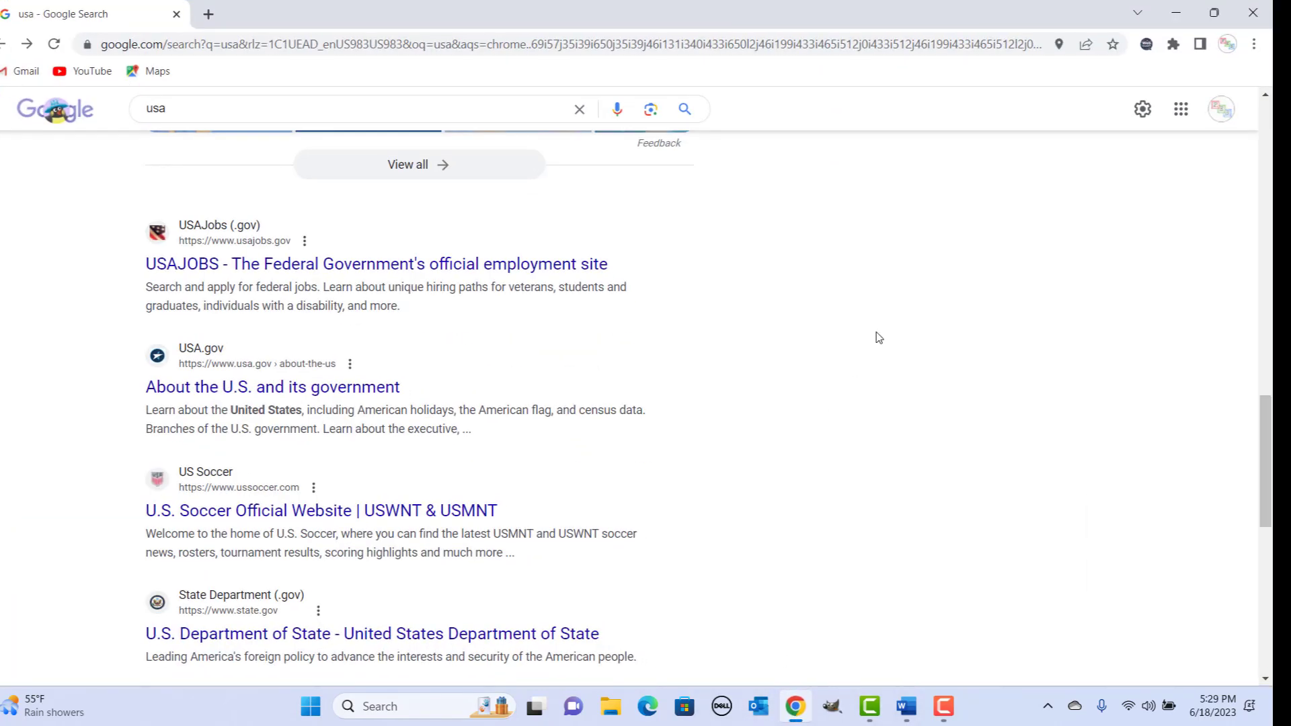
pyautogui.press('super+z')
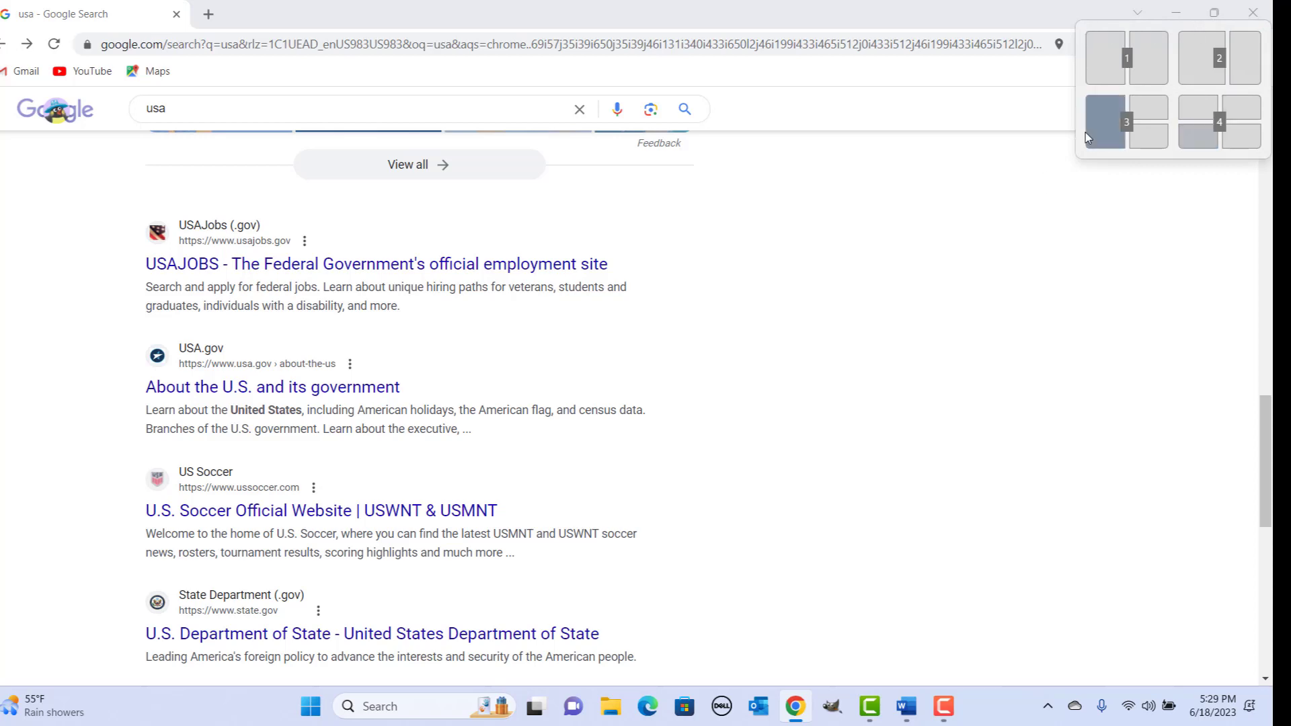
pyautogui.click(1031, 260)
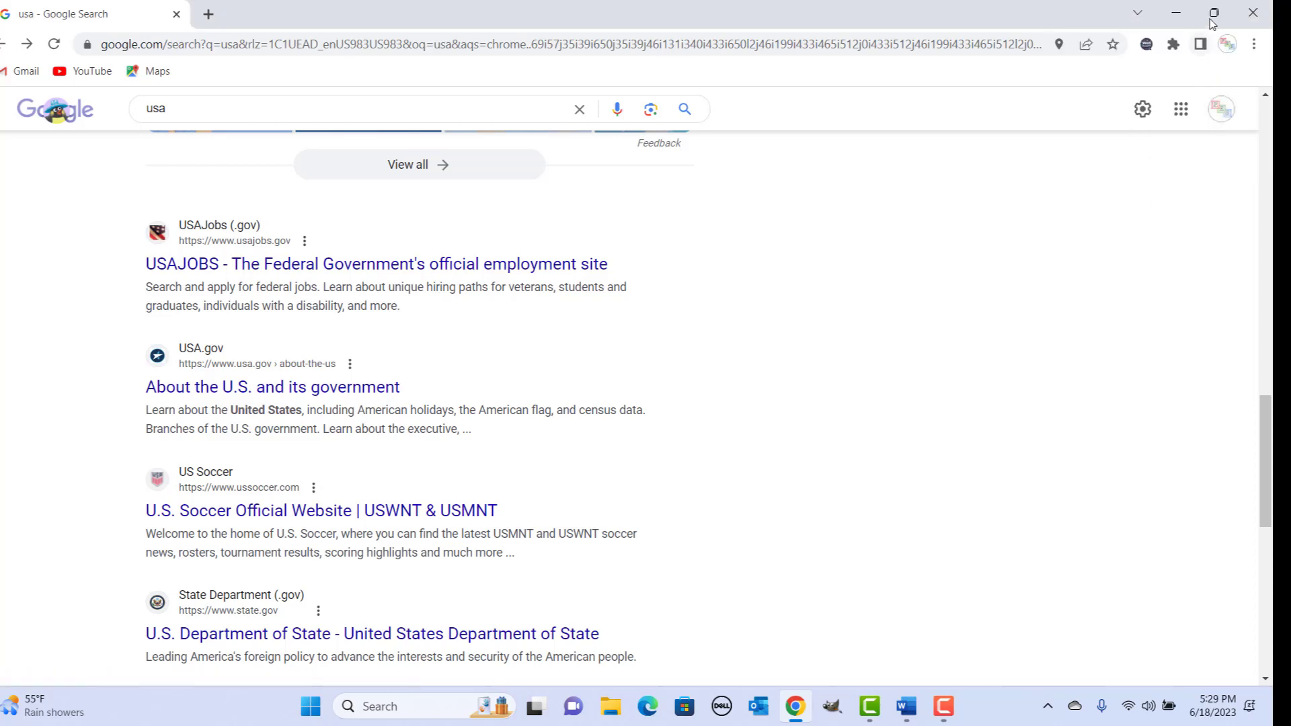
pyautogui.moveTo(1212, 20)
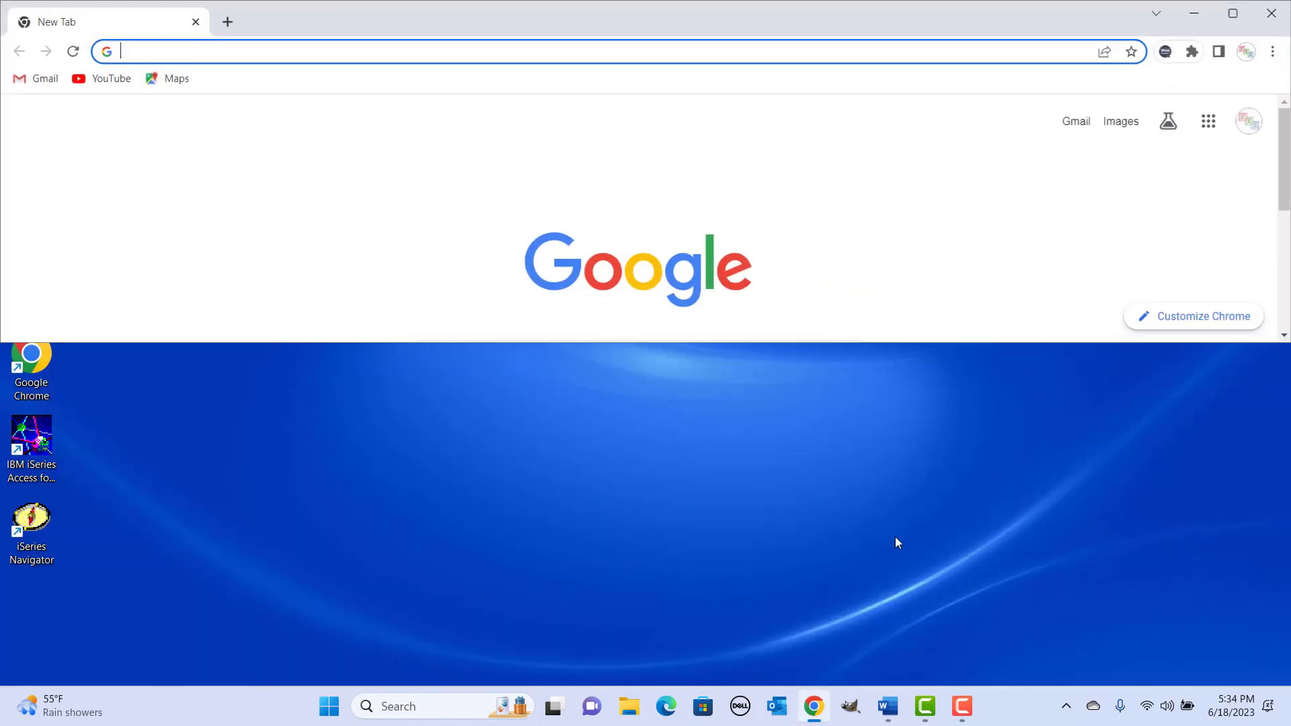
pyautogui.press('super+Down')
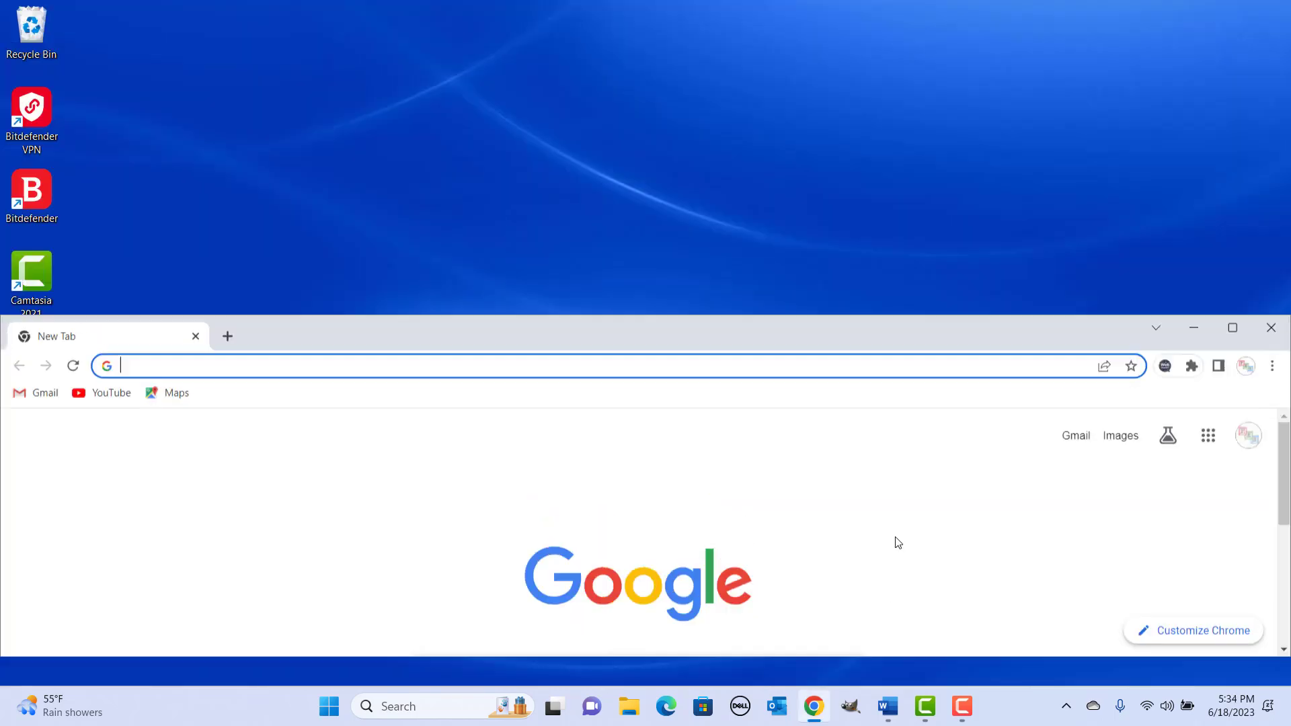